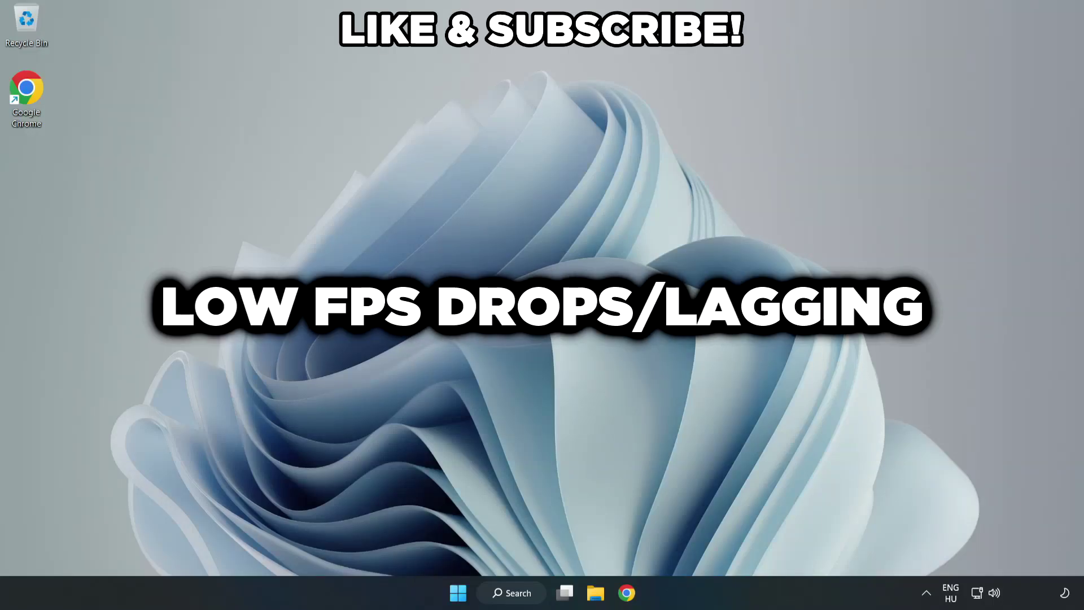
# Search Windows for 'edit power plan' and open the Balanced plan's Edit Plan Settings
pyautogui.click(522, 600)
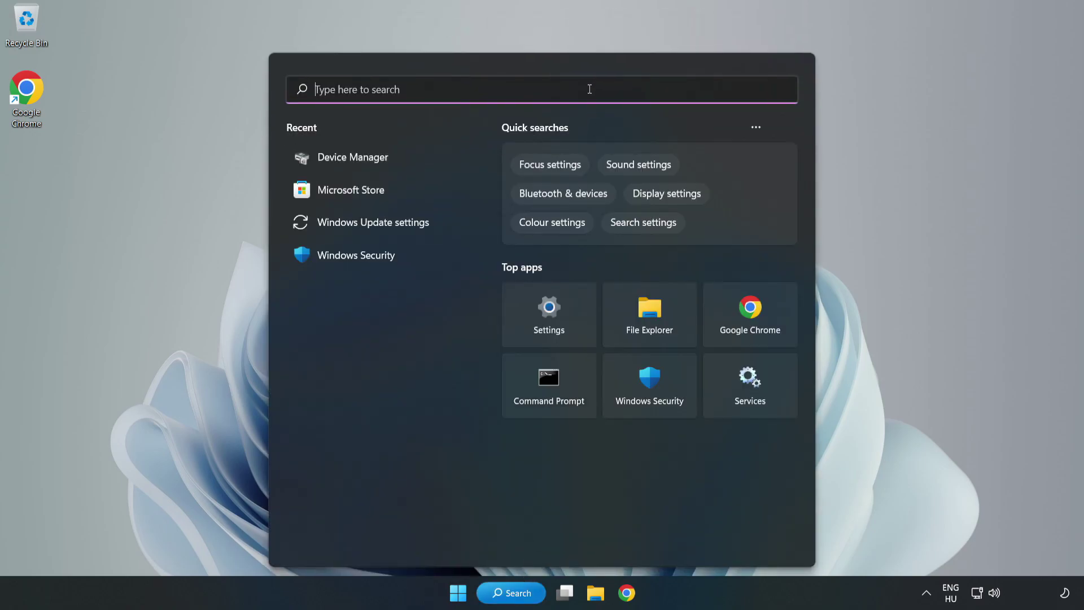
pyautogui.write('edit')
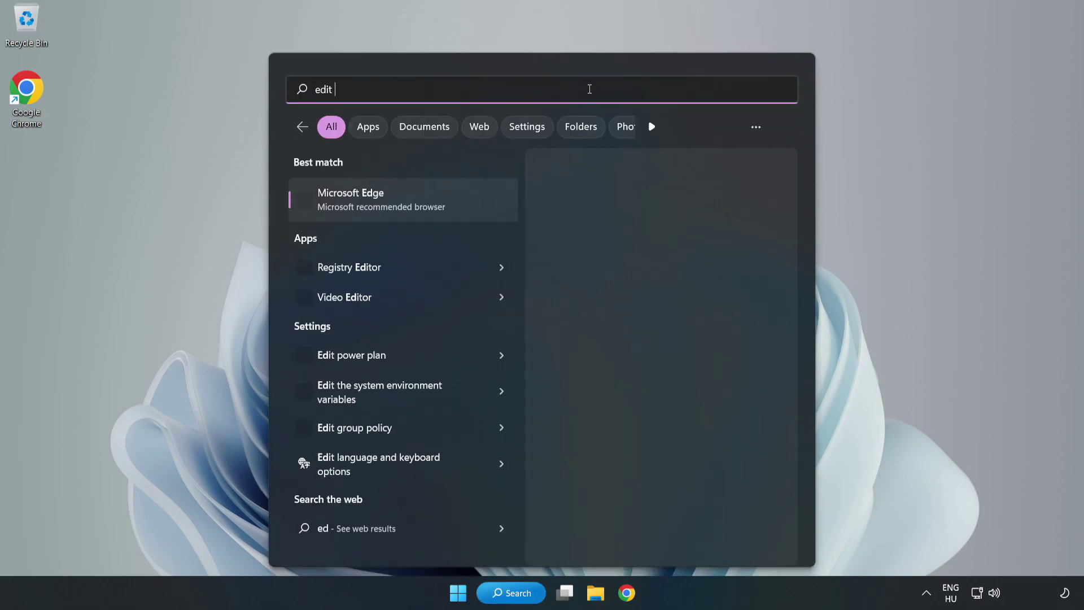
pyautogui.write(' power plan')
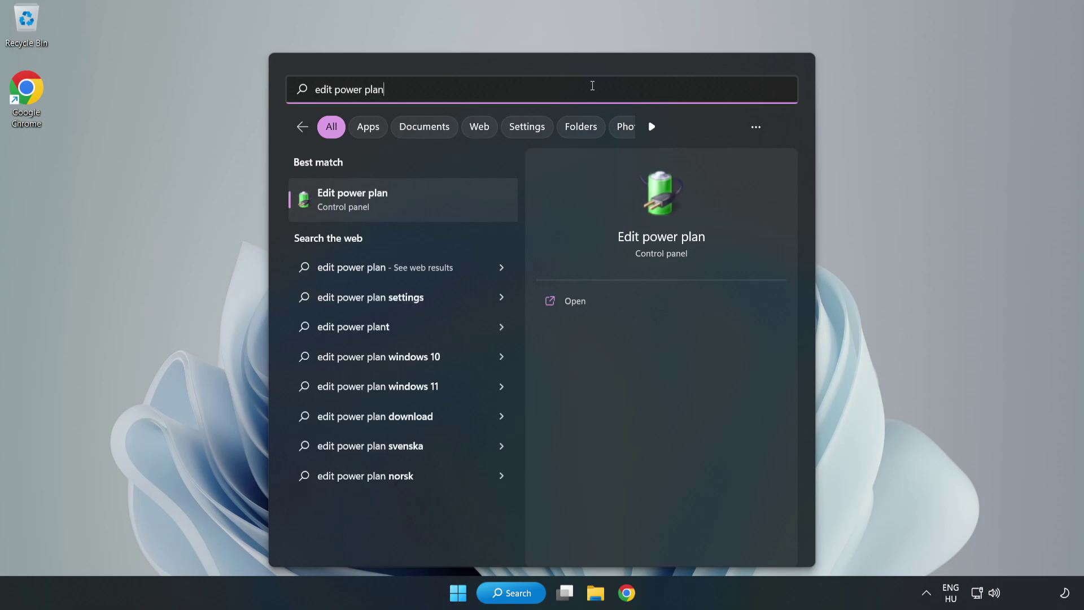
pyautogui.click(410, 204)
# Make High performance the active power plan instead of Balanced, then close Power Options
pyautogui.click(410, 204)
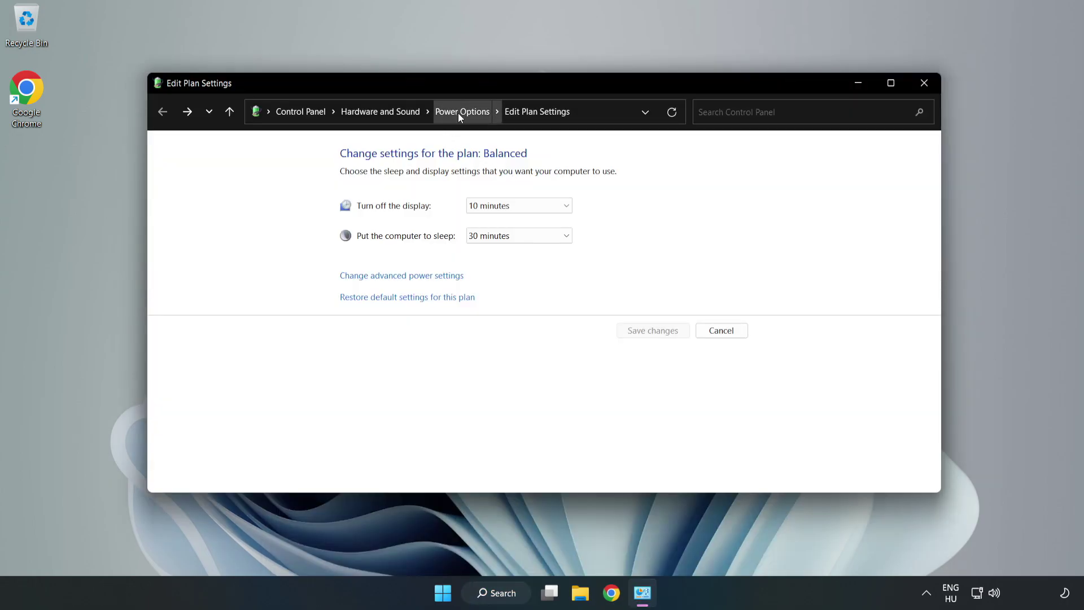
pyautogui.click(458, 113)
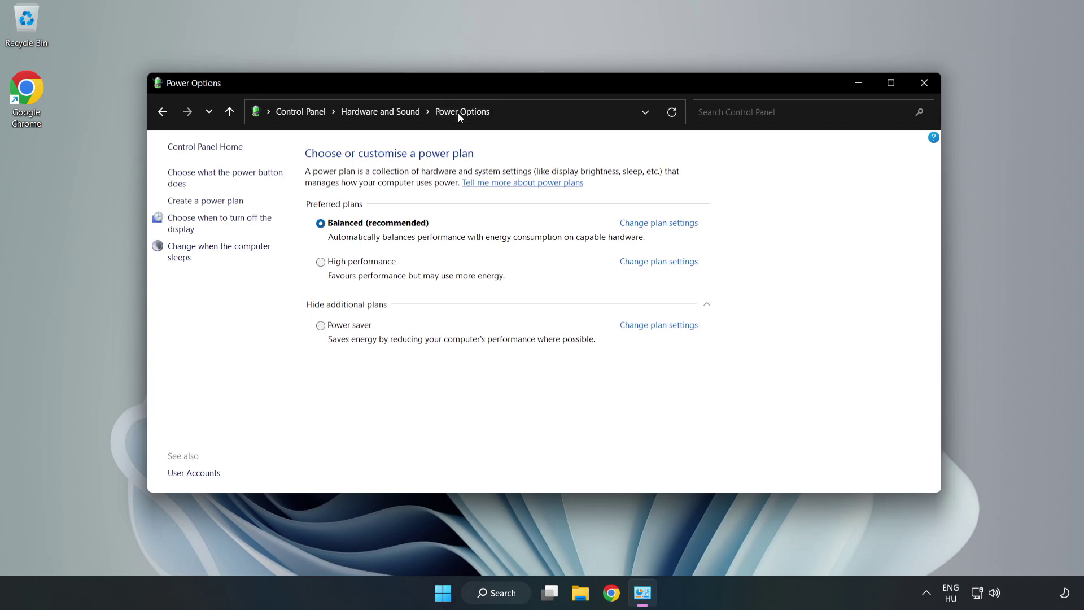
pyautogui.moveTo(356, 265)
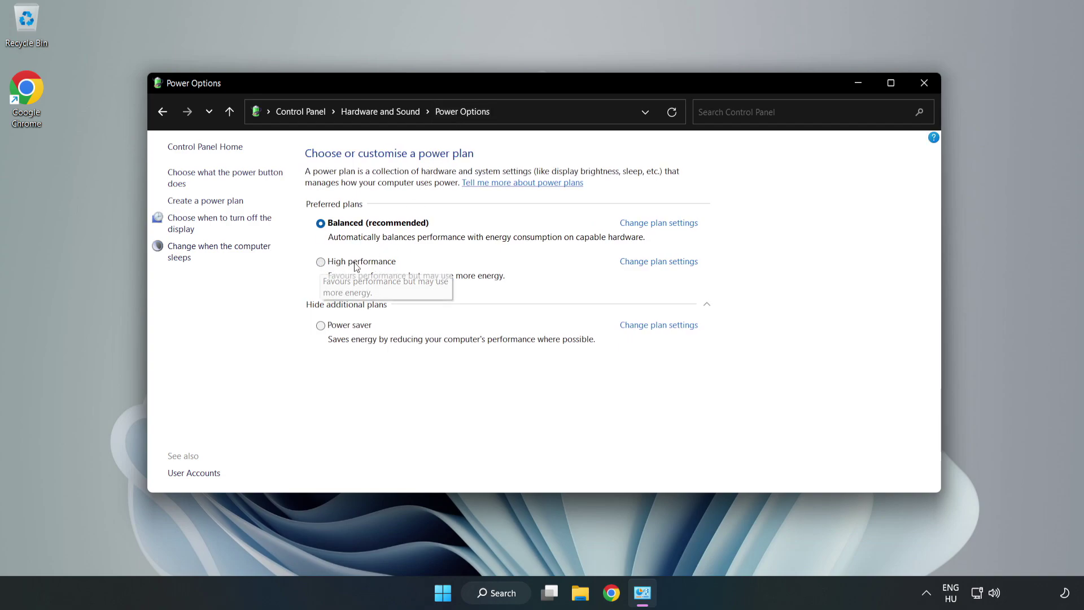
pyautogui.click(356, 264)
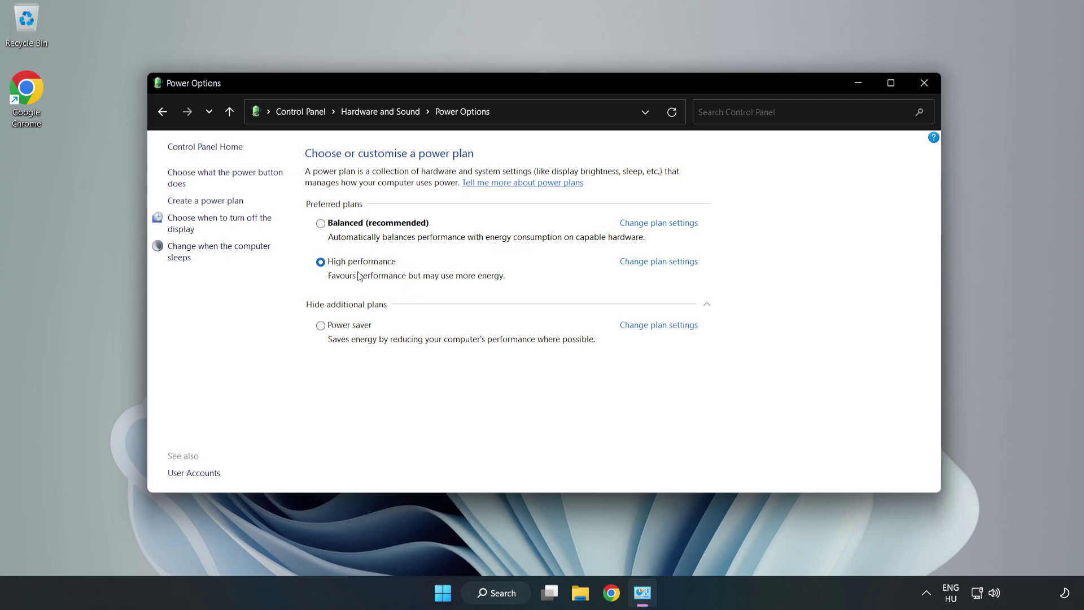
pyautogui.click(923, 83)
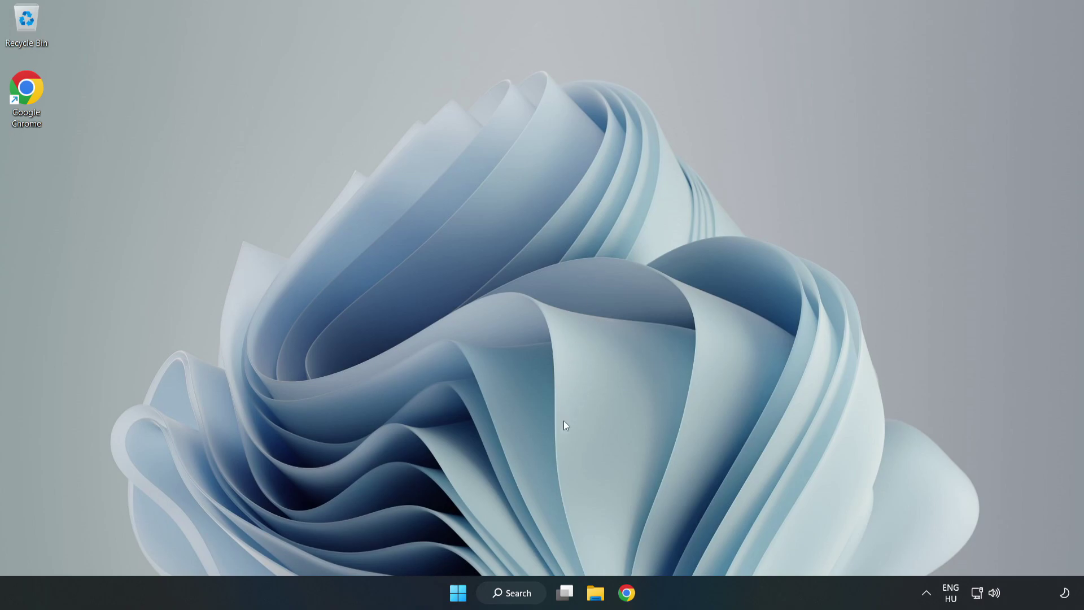
# Open Device Manager via a Windows Search for 'device manager'
pyautogui.click(526, 596)
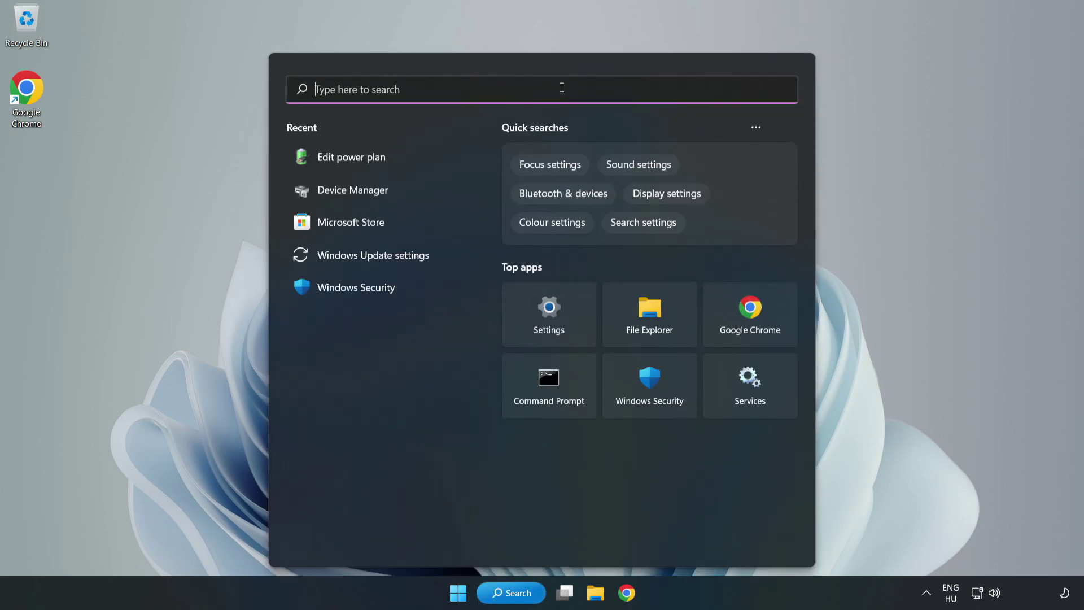
pyautogui.write('device mana')
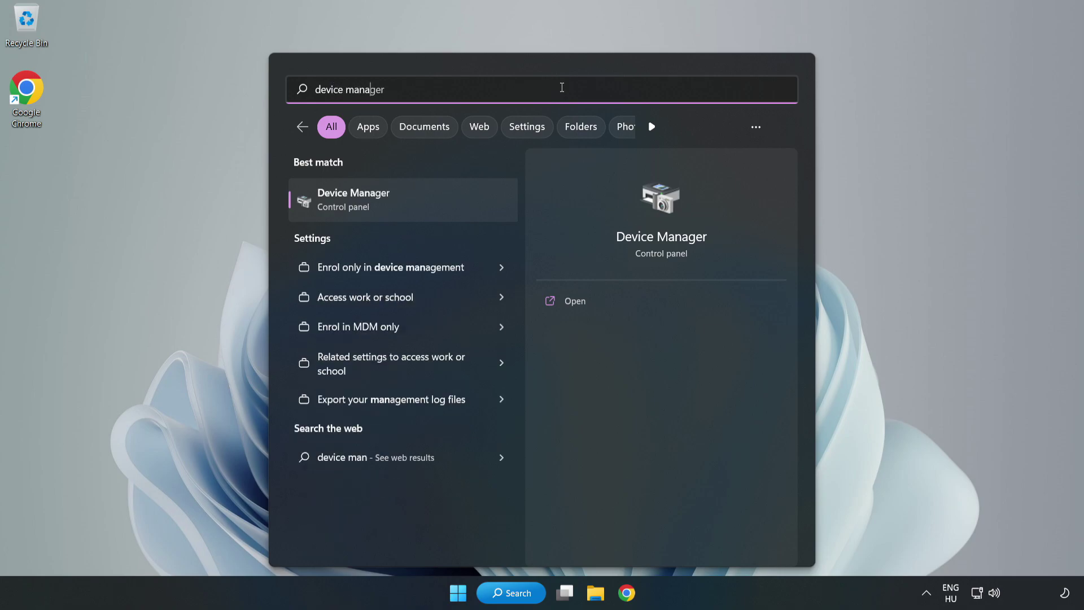
pyautogui.write('ger')
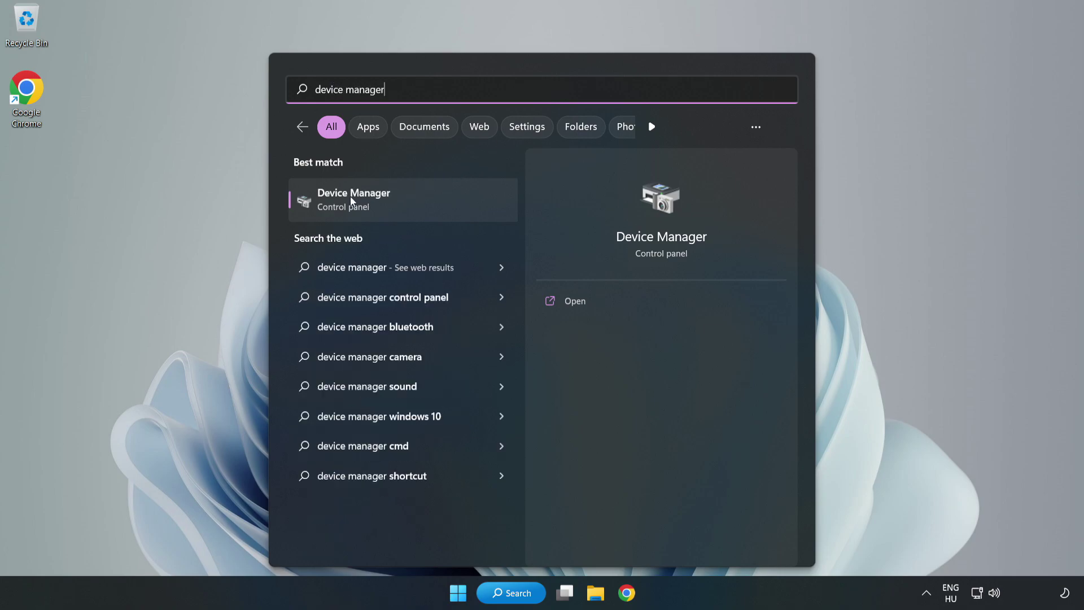
pyautogui.click(395, 201)
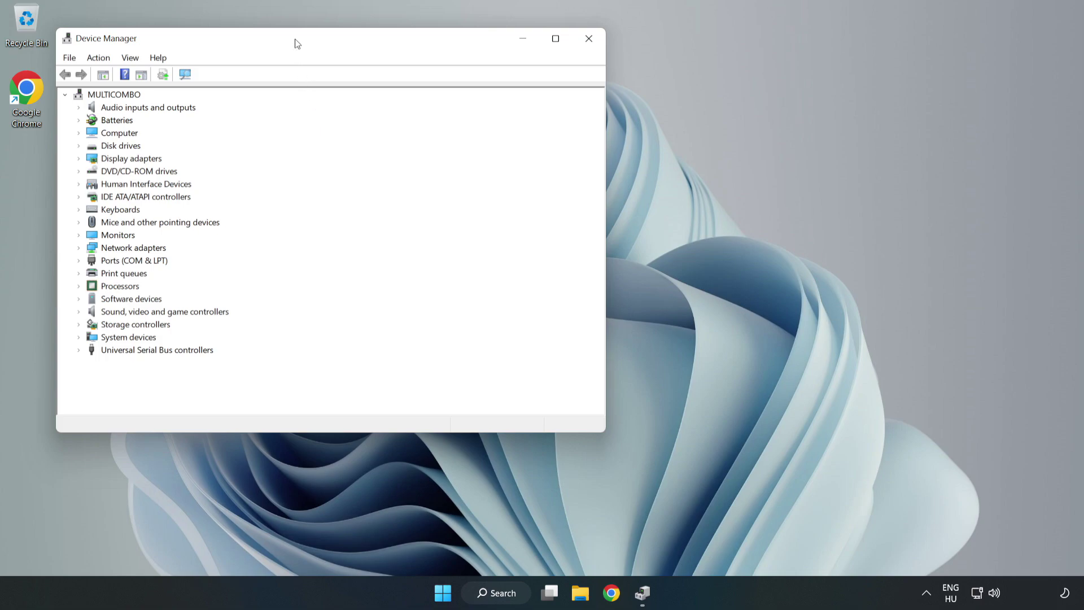
# Expand Display adapters and bring up the context menu for VMware SVGA 3D
pyautogui.moveTo(296, 44); pyautogui.dragTo(499, 108)
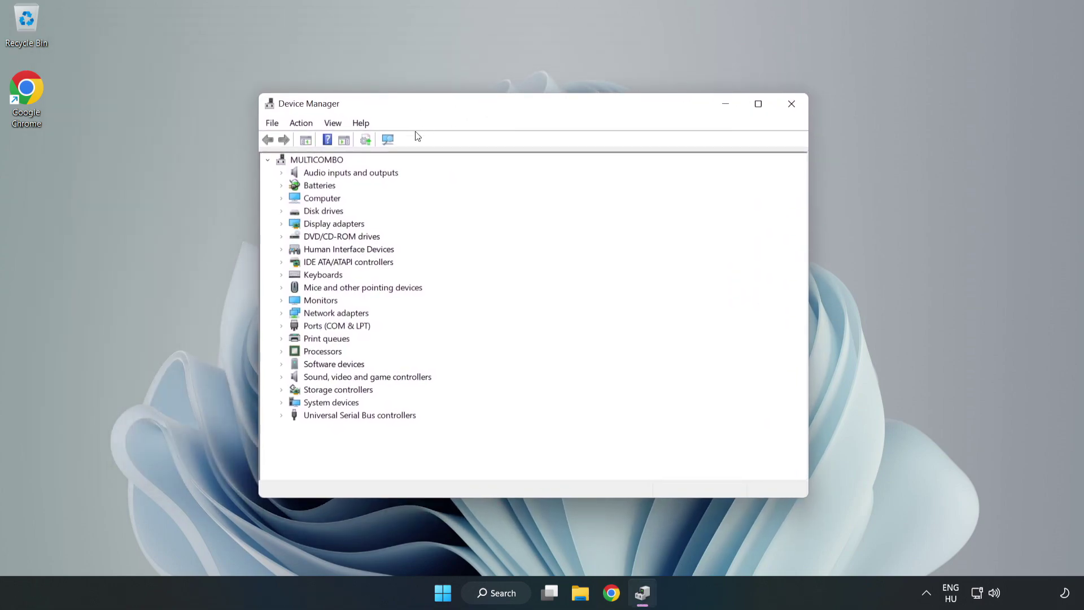
pyautogui.click(295, 225)
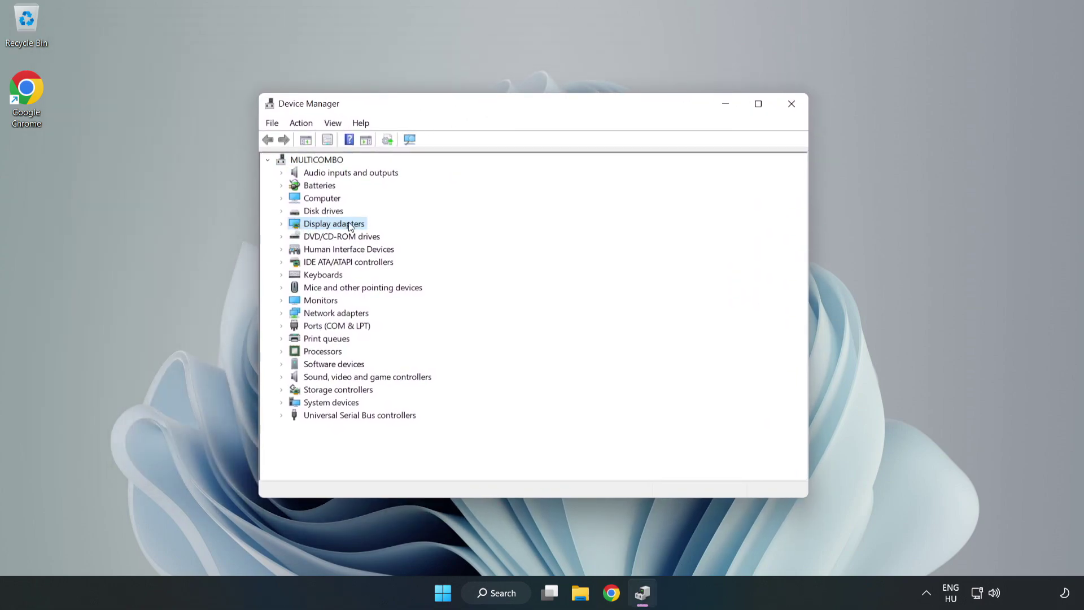
pyautogui.click(281, 225)
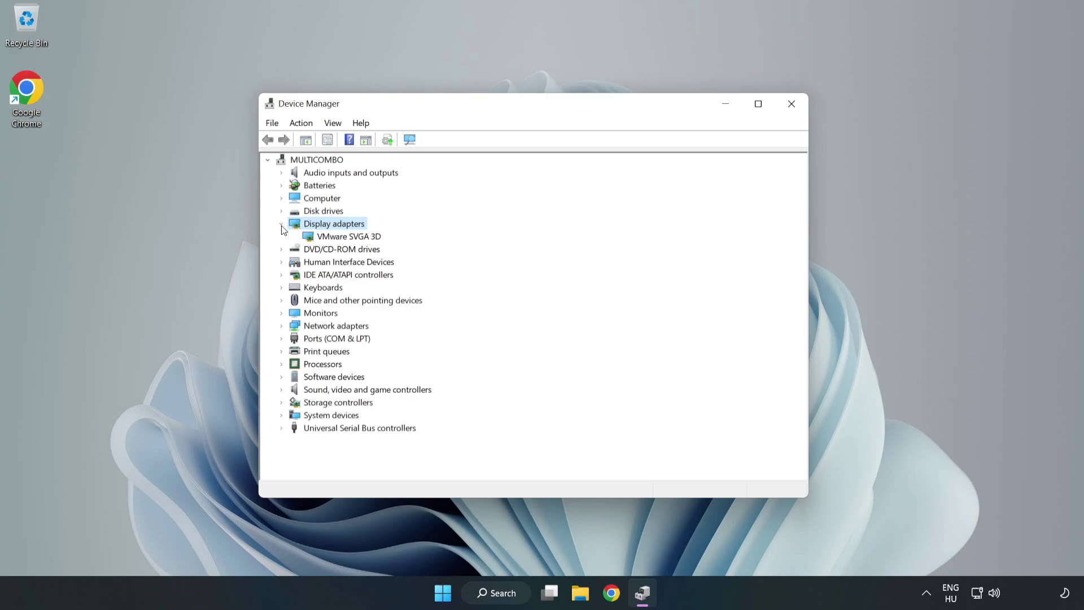
pyautogui.click(348, 237)
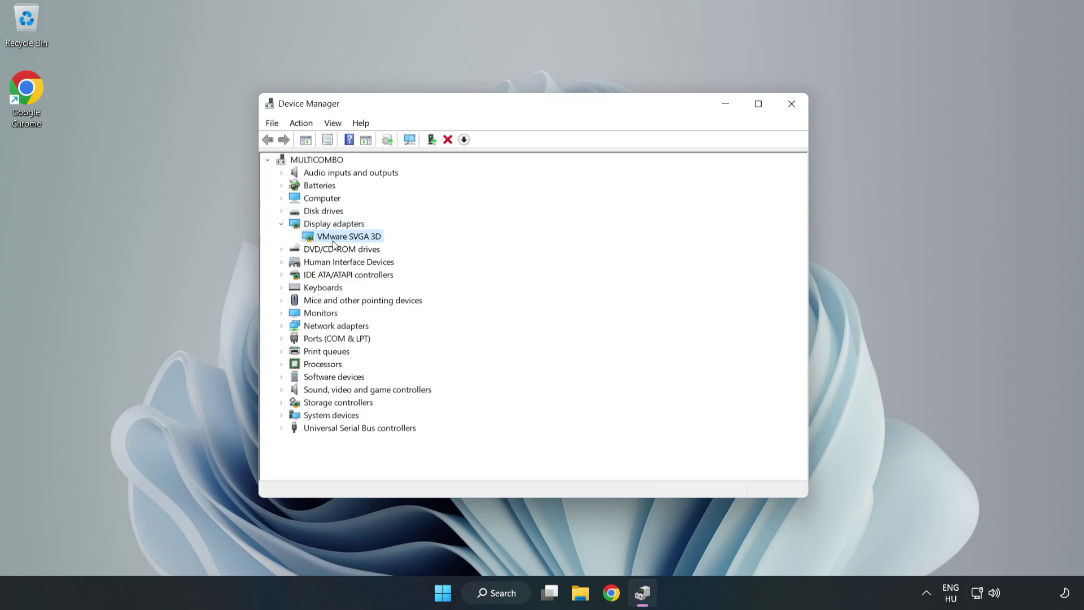
pyautogui.rightClick(347, 239)
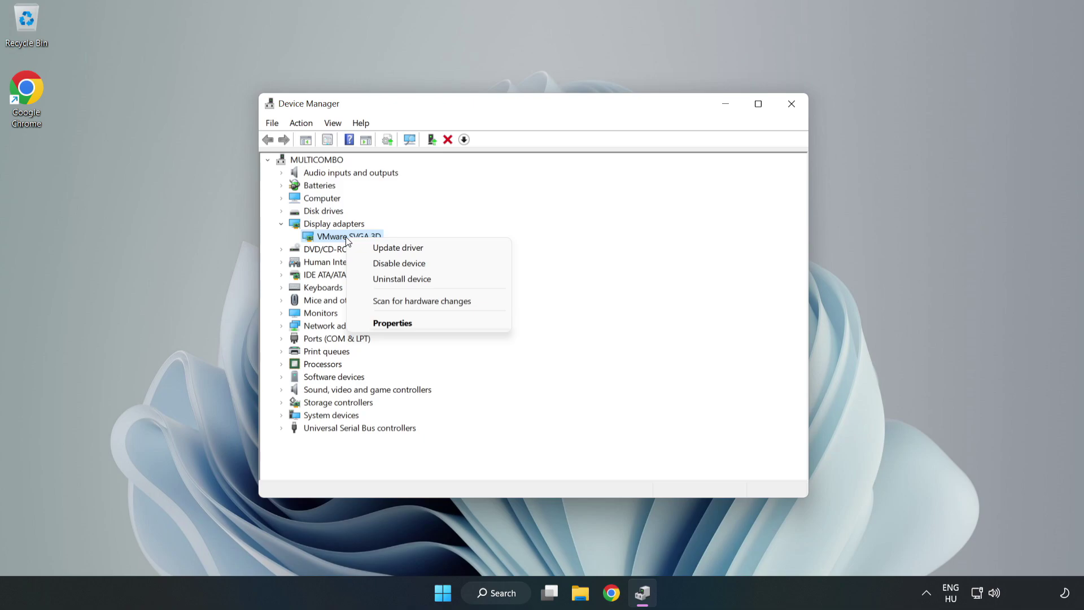
# Auto-search for a VMware SVGA 3D driver update, confirm it's current, and close Device Manager
pyautogui.click(409, 252)
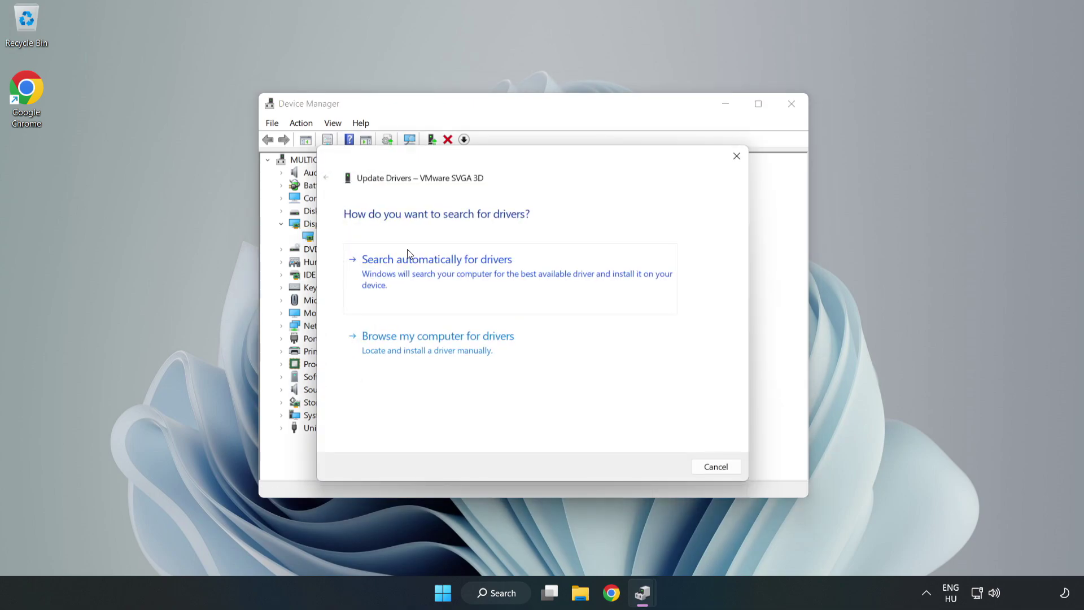
pyautogui.moveTo(441, 158); pyautogui.dragTo(449, 138)
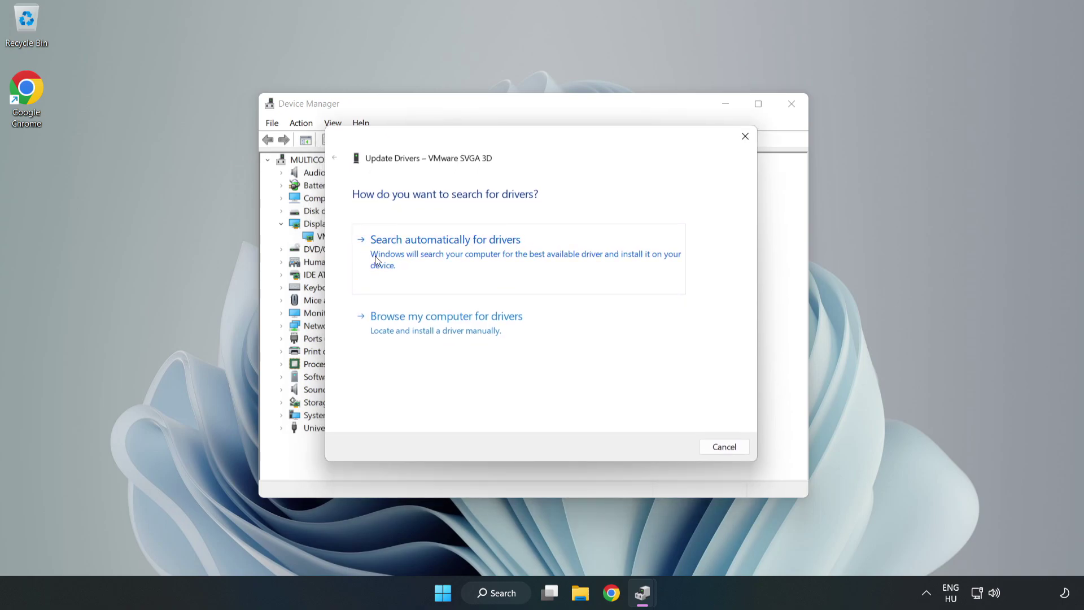
pyautogui.click(446, 257)
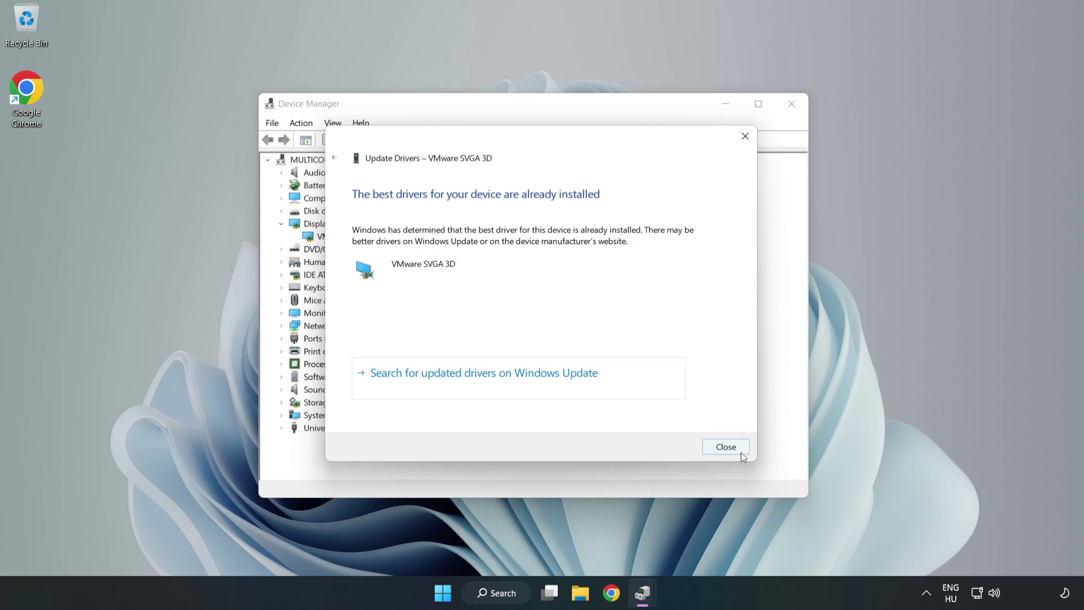
pyautogui.click(726, 446)
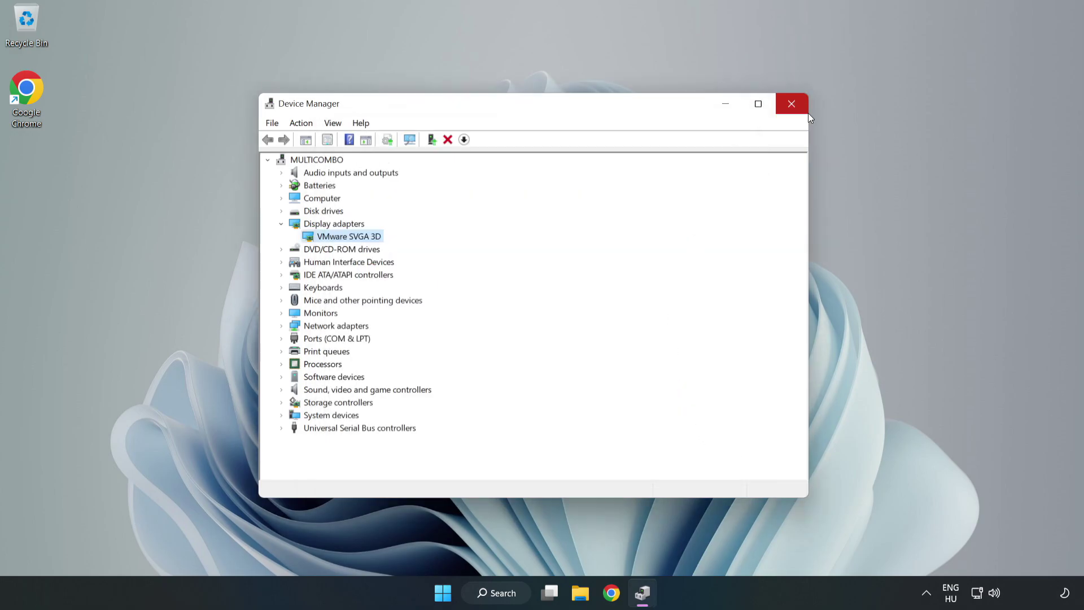
pyautogui.click(792, 105)
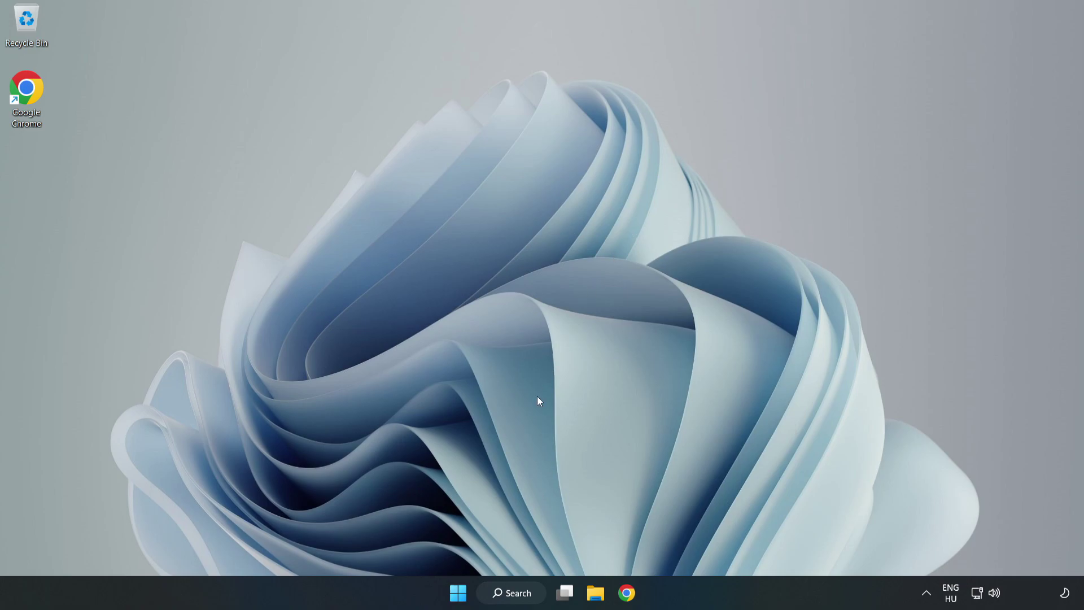
# Search Windows for 'game mode' and open the Game Mode settings page
pyautogui.click(525, 597)
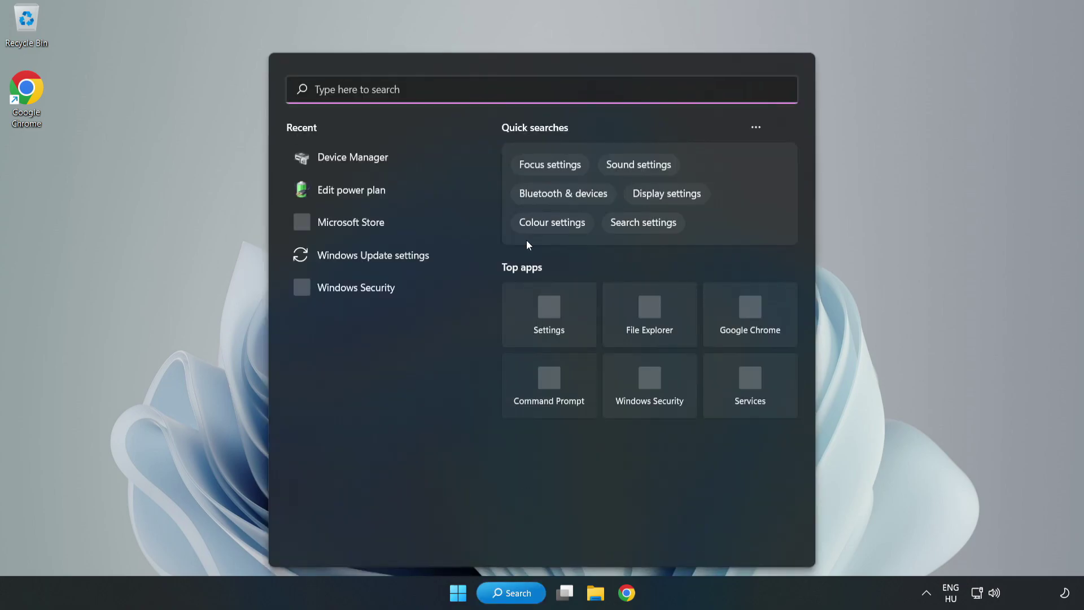
pyautogui.write('game mode')
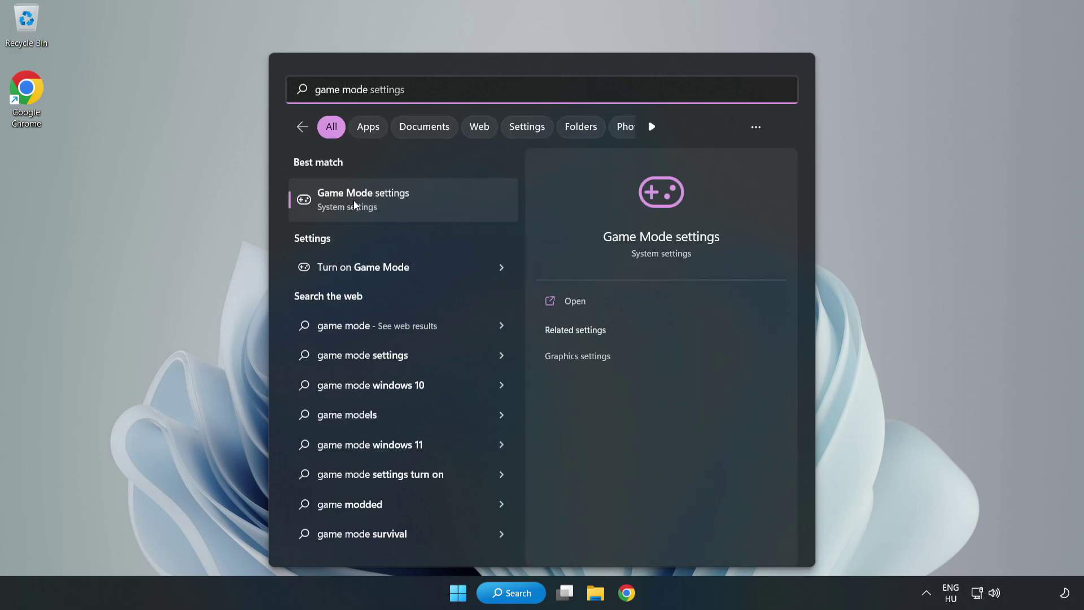
pyautogui.click(388, 204)
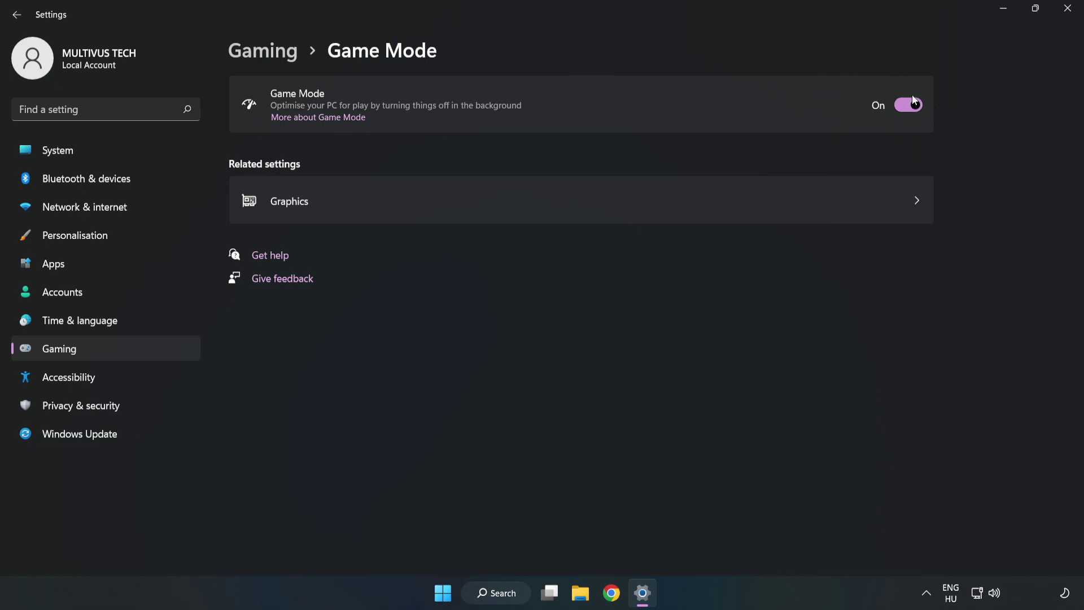
# Turn off opening Xbox Game Bar with the controller button
pyautogui.click(277, 58)
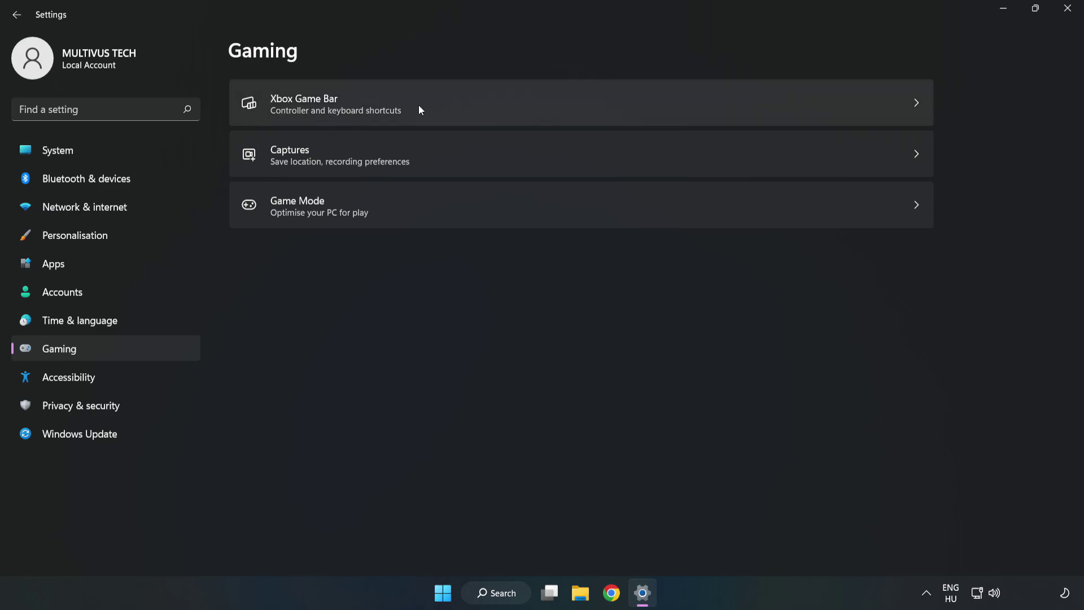
pyautogui.click(459, 103)
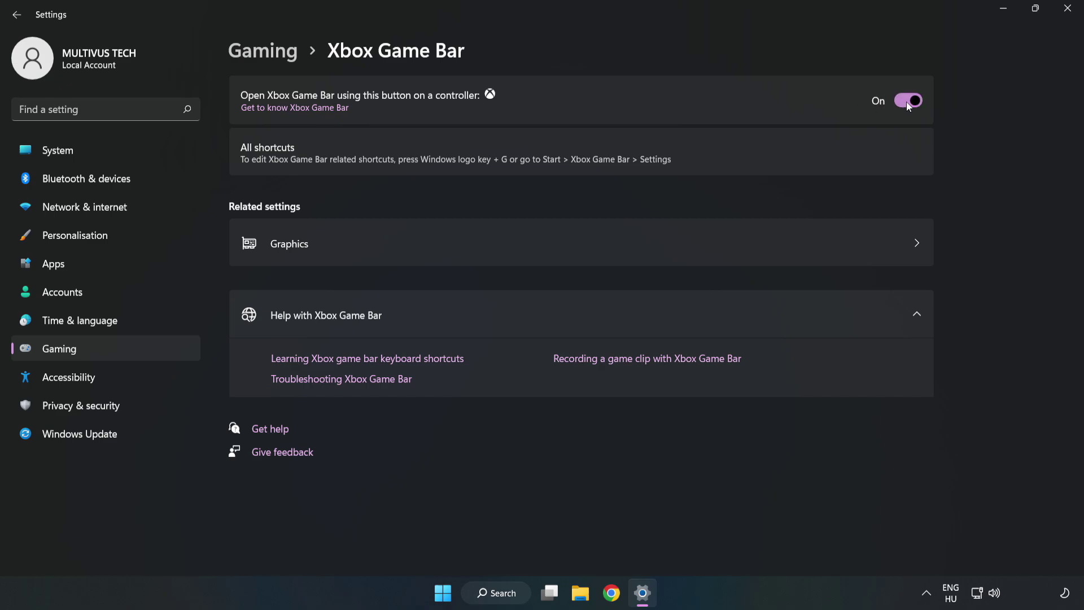
pyautogui.click(907, 101)
# Close Settings and launch Task Manager from the Start button's quick links
pyautogui.click(1068, 17)
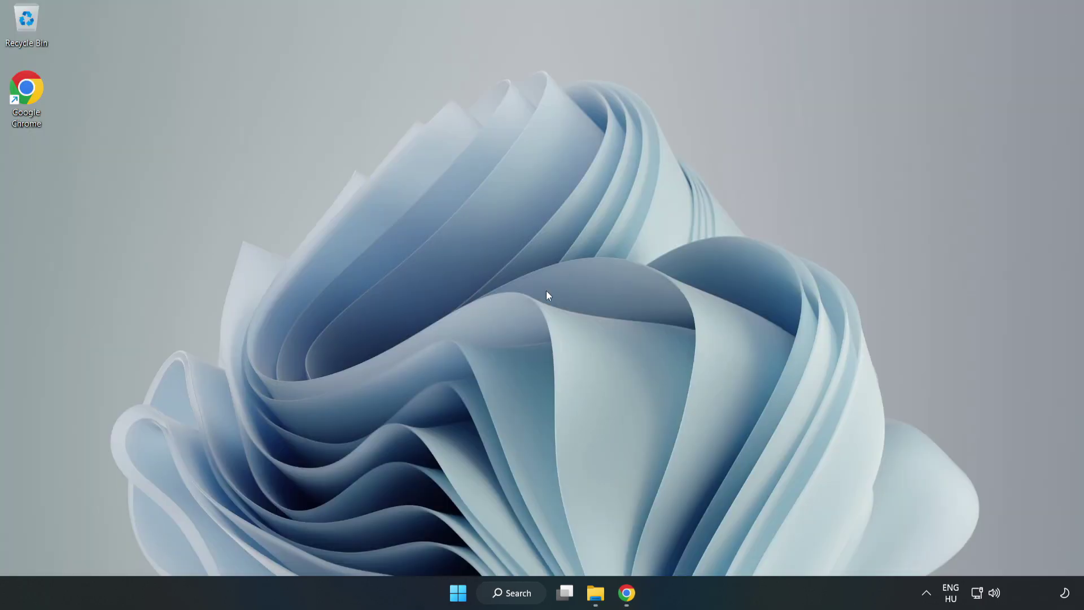
pyautogui.rightClick(461, 598)
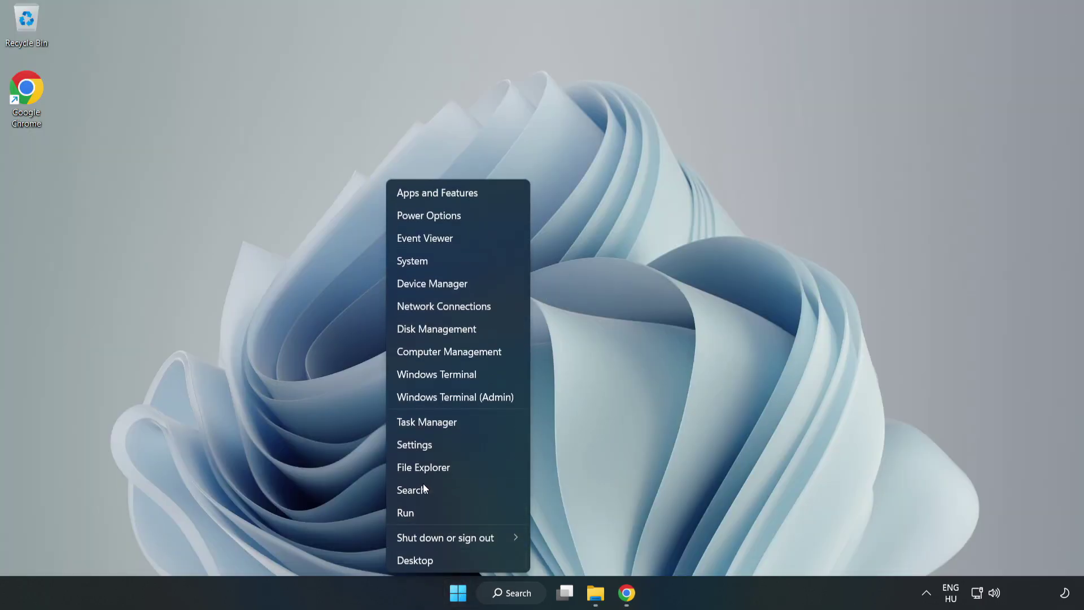
pyautogui.click(474, 428)
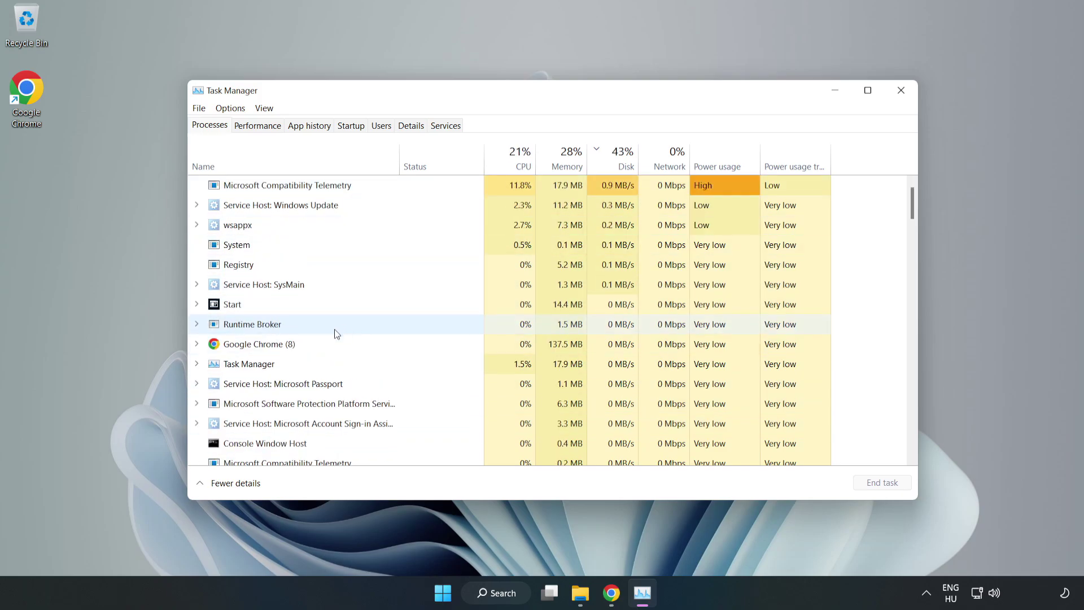
# End the Google Chrome (8) process group and scroll the list to confirm it's gone
pyautogui.click(293, 346)
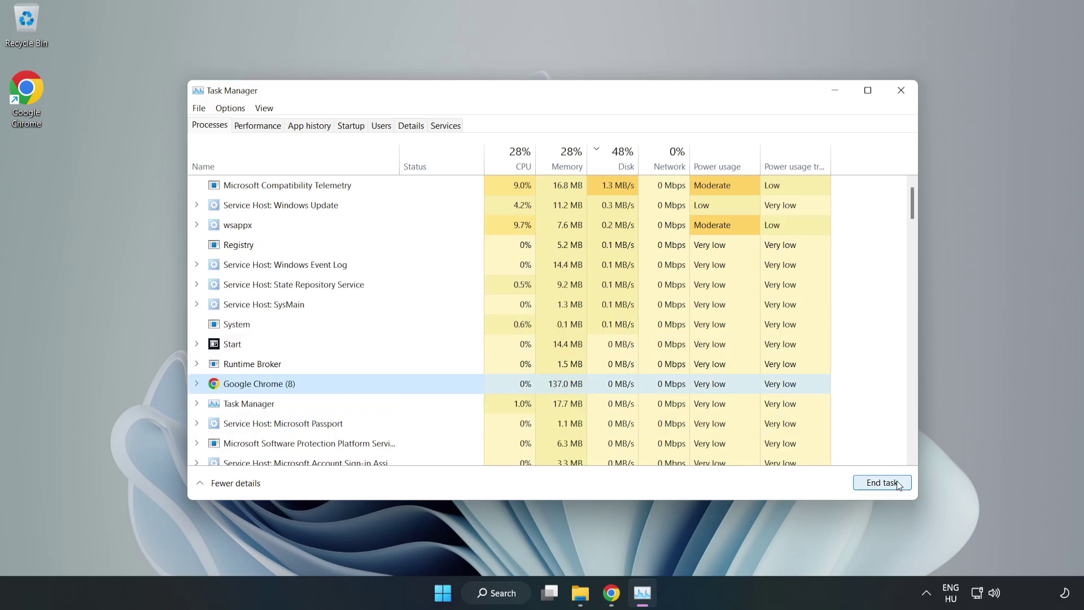
pyautogui.click(876, 487)
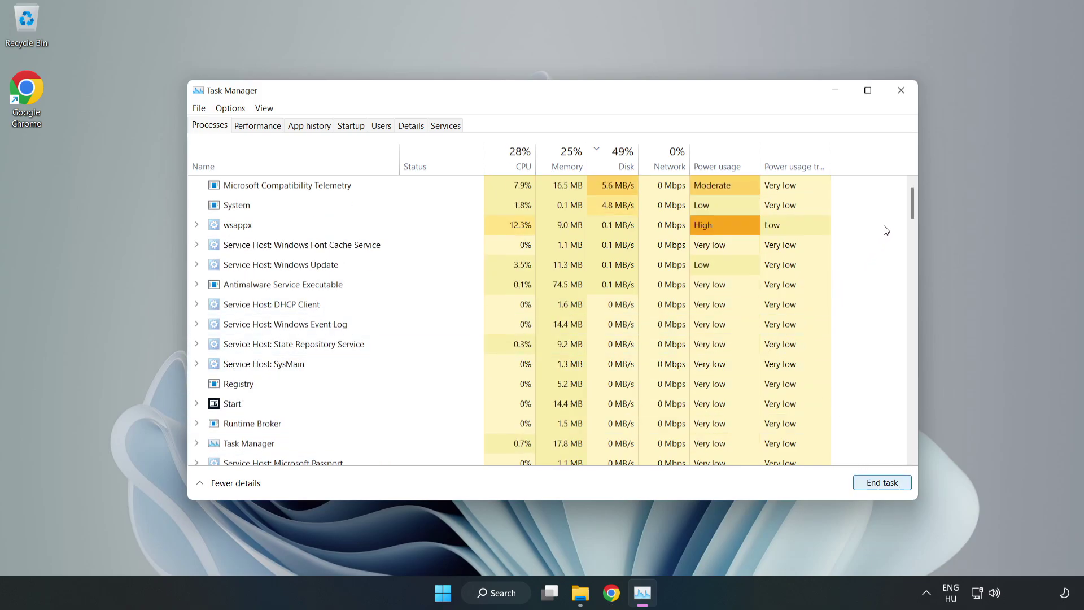
pyautogui.moveTo(916, 206); pyautogui.dragTo(918, 240)
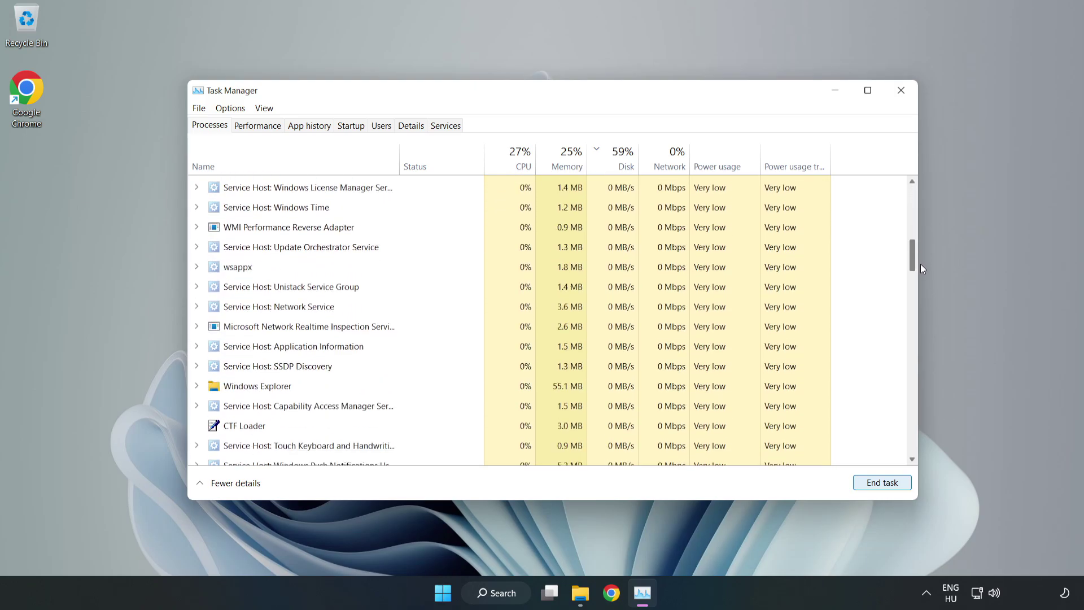
pyautogui.moveTo(919, 241)
pyautogui.mouseDown()
pyautogui.moveTo(914, 387)
pyautogui.moveTo(889, 186)
pyautogui.mouseUp()
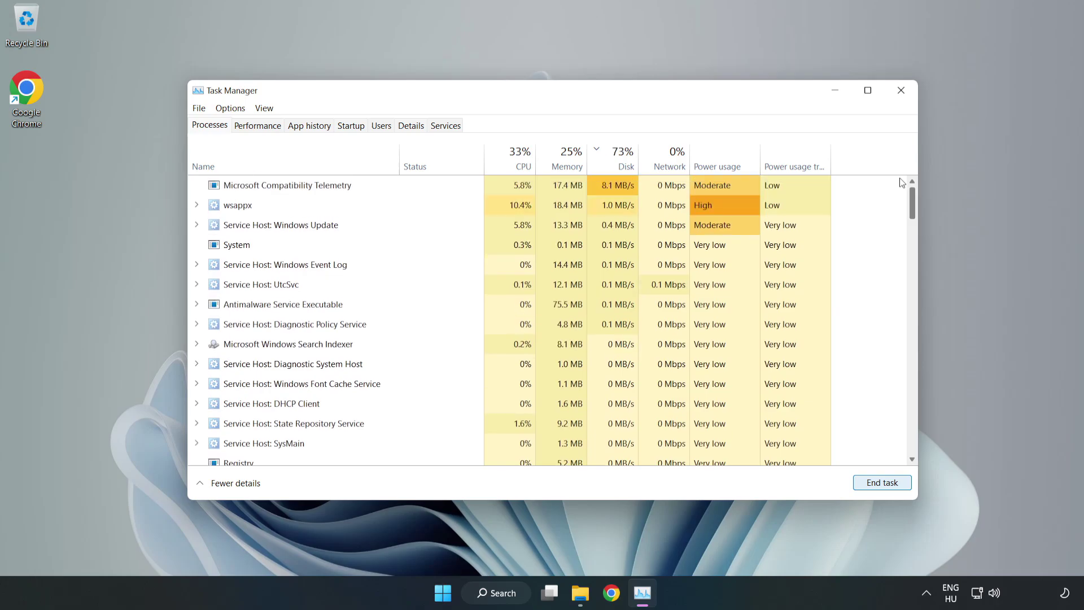
# Disable Cortana, Phone Link, Terminal and Xbox App Services as startup apps, then close Task Manager
pyautogui.click(356, 126)
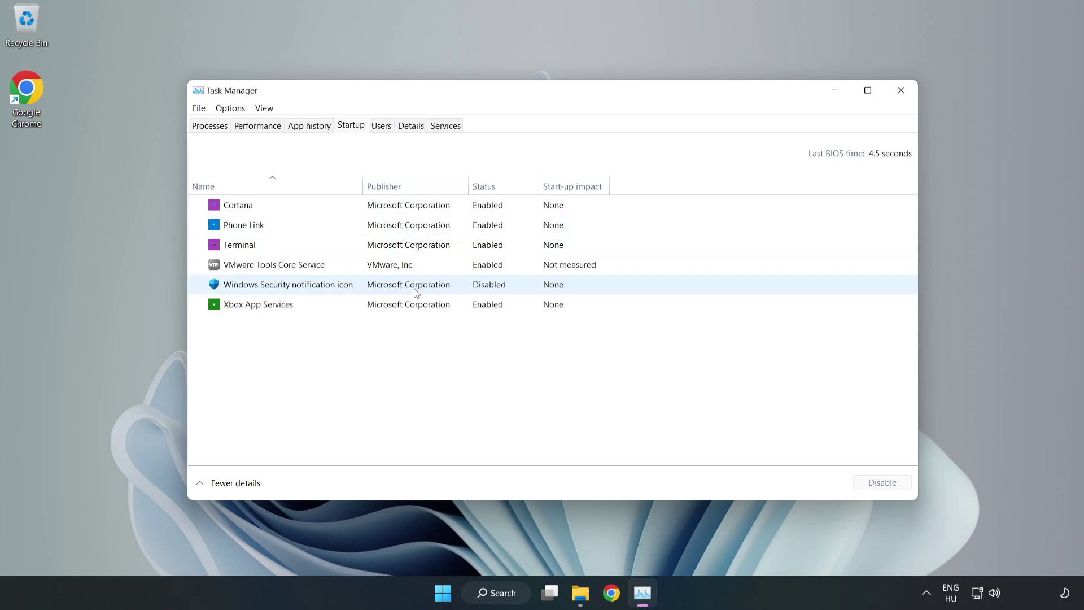
pyautogui.click(409, 205)
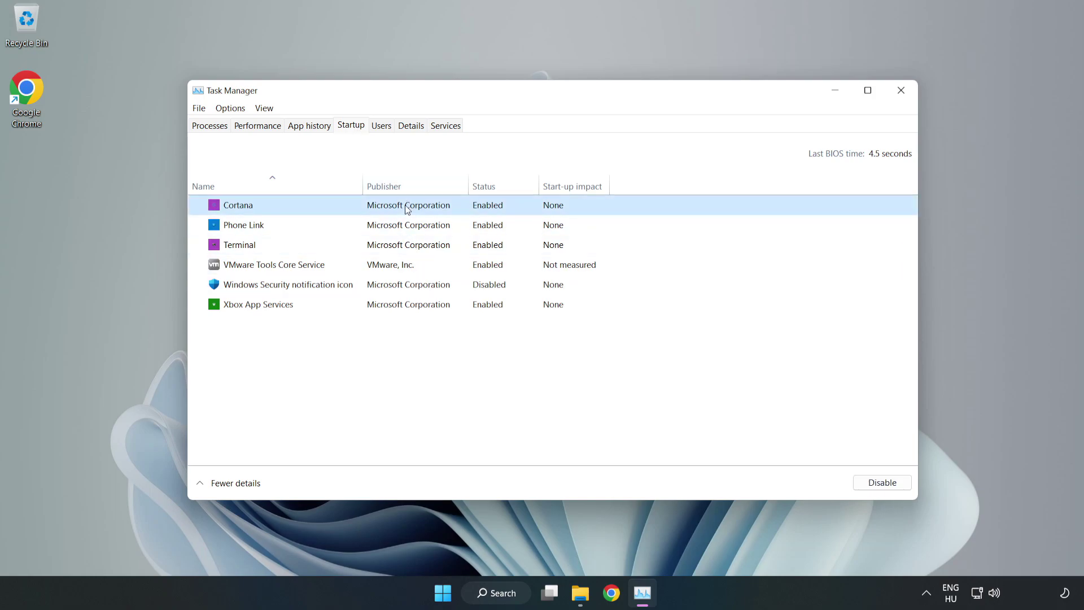
pyautogui.click(871, 489)
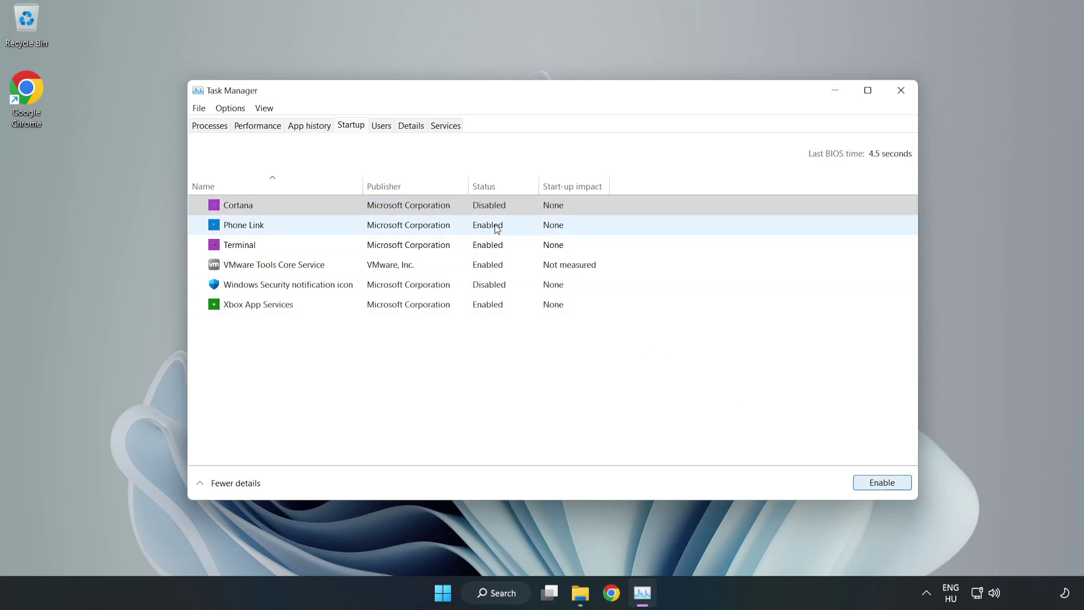
pyautogui.click(496, 229)
pyautogui.click(874, 484)
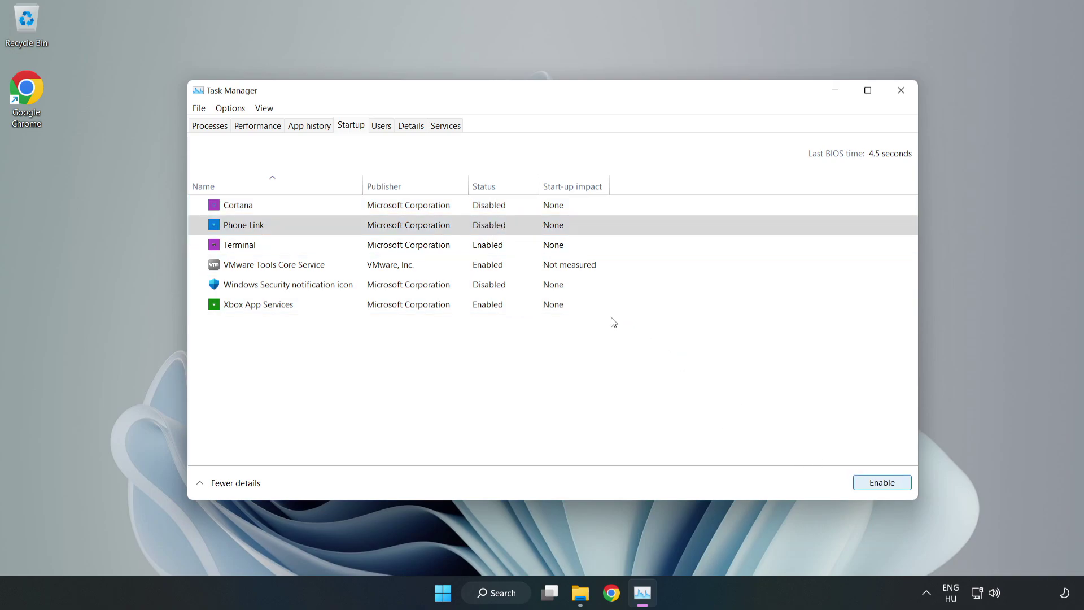
pyautogui.click(500, 249)
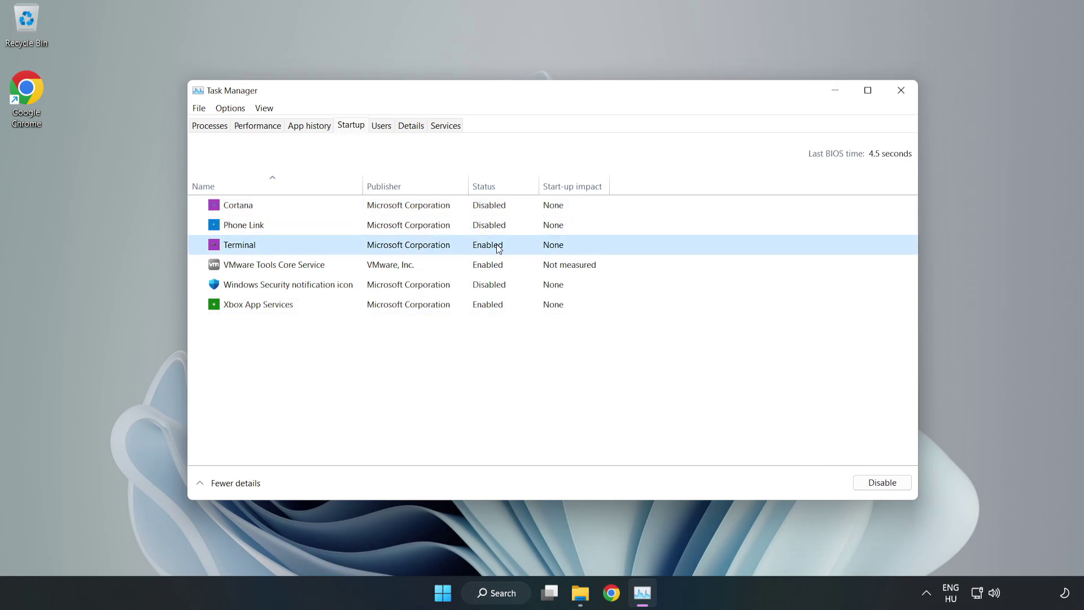
pyautogui.click(886, 486)
pyautogui.click(373, 305)
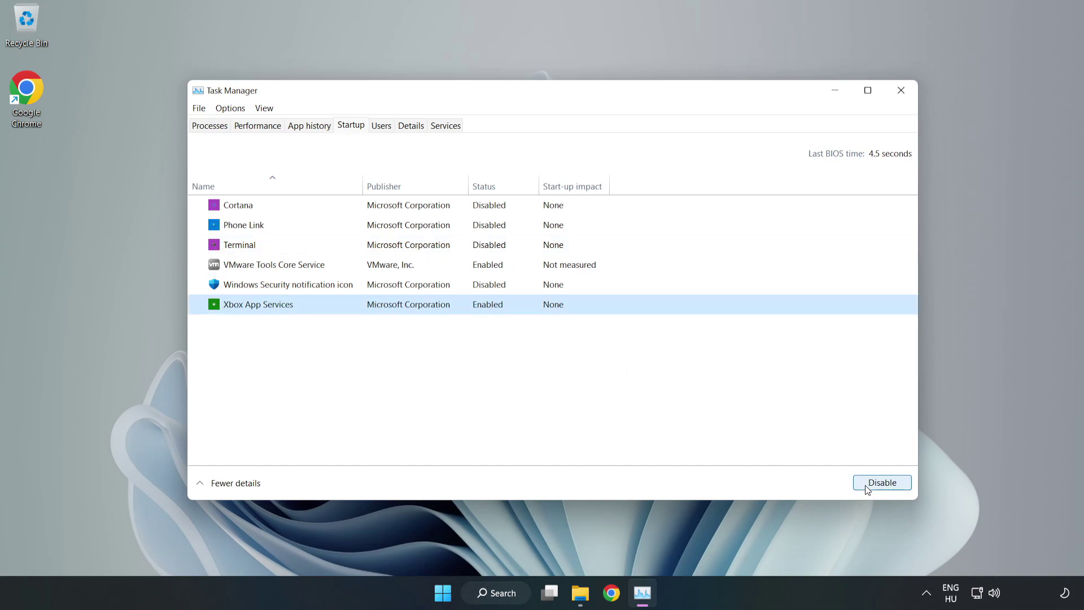
pyautogui.click(863, 487)
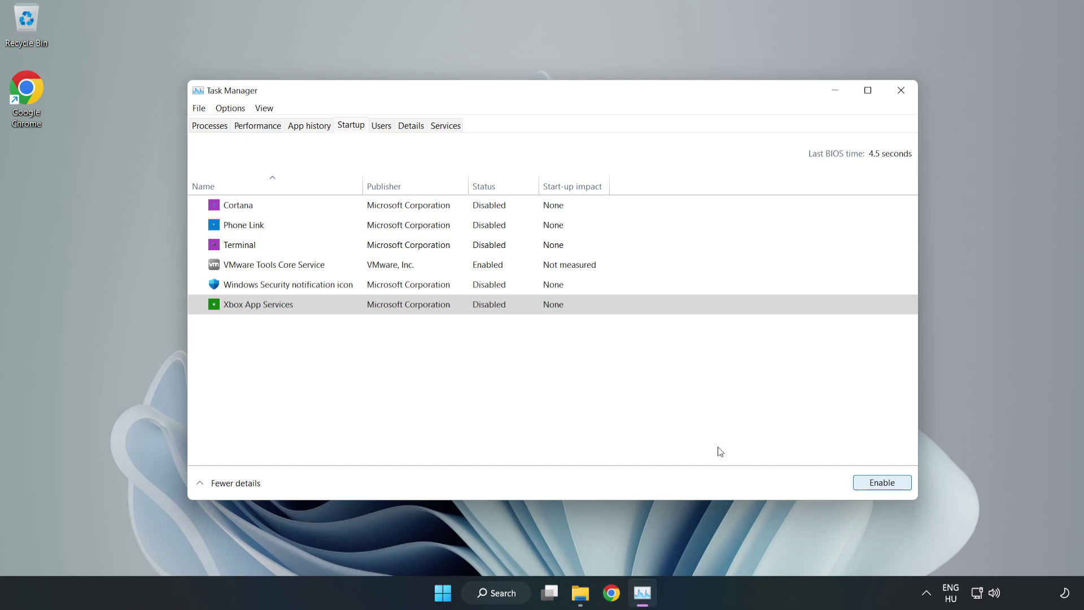
pyautogui.click(901, 97)
pyautogui.click(901, 97)
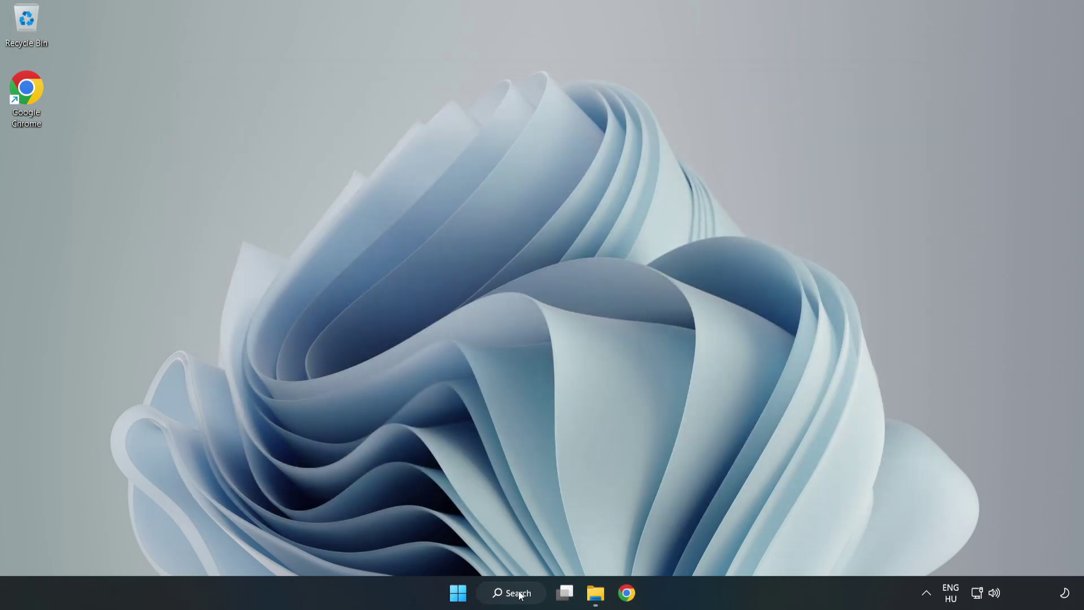
# Search 'update', open Windows Update settings and run Check for updates
pyautogui.click(518, 596)
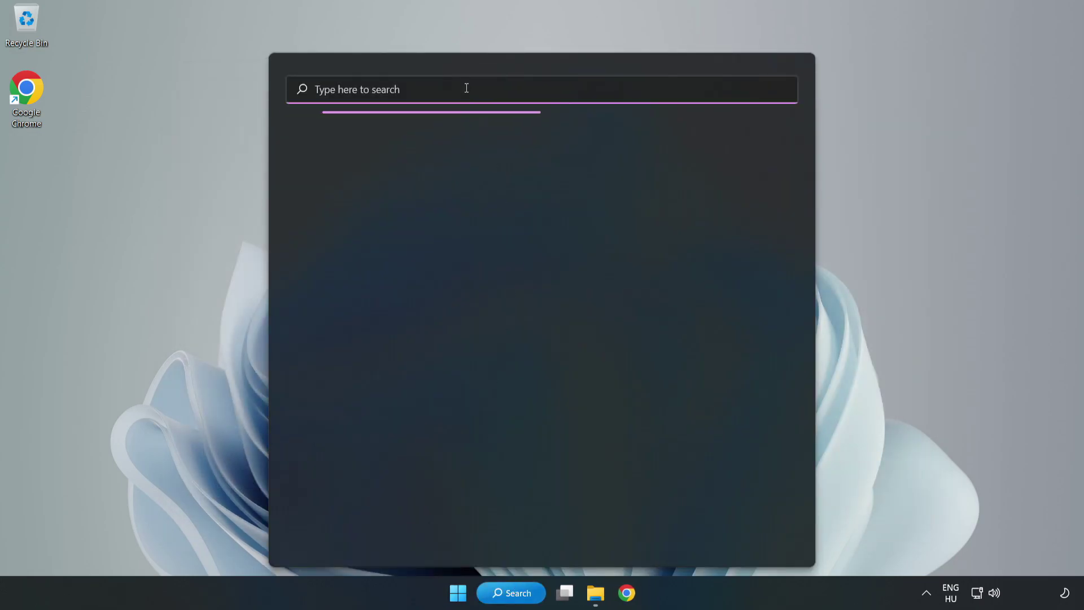
pyautogui.write('update')
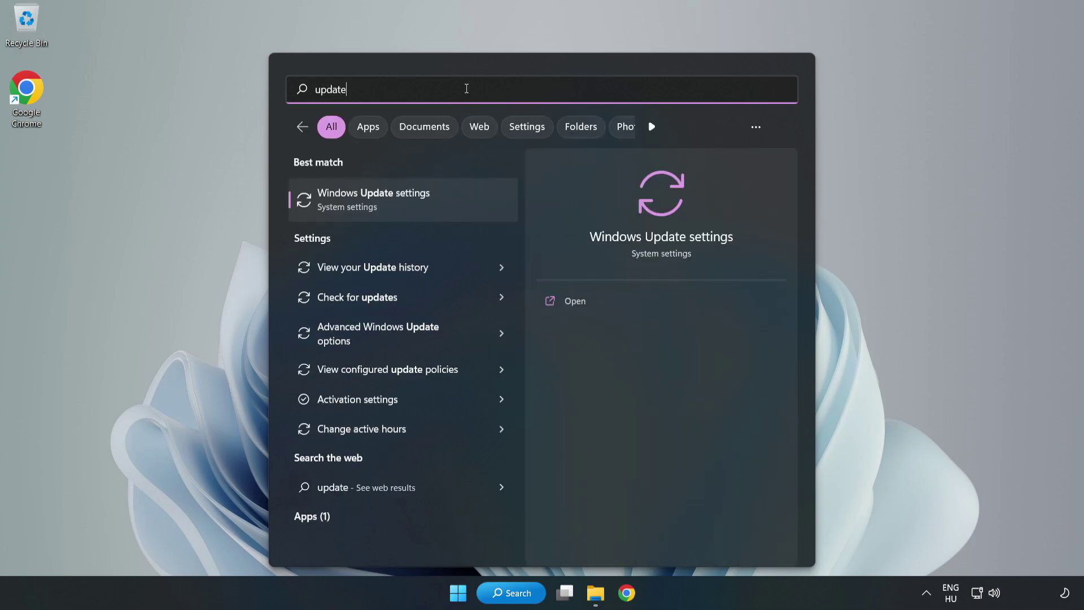
pyautogui.click(442, 214)
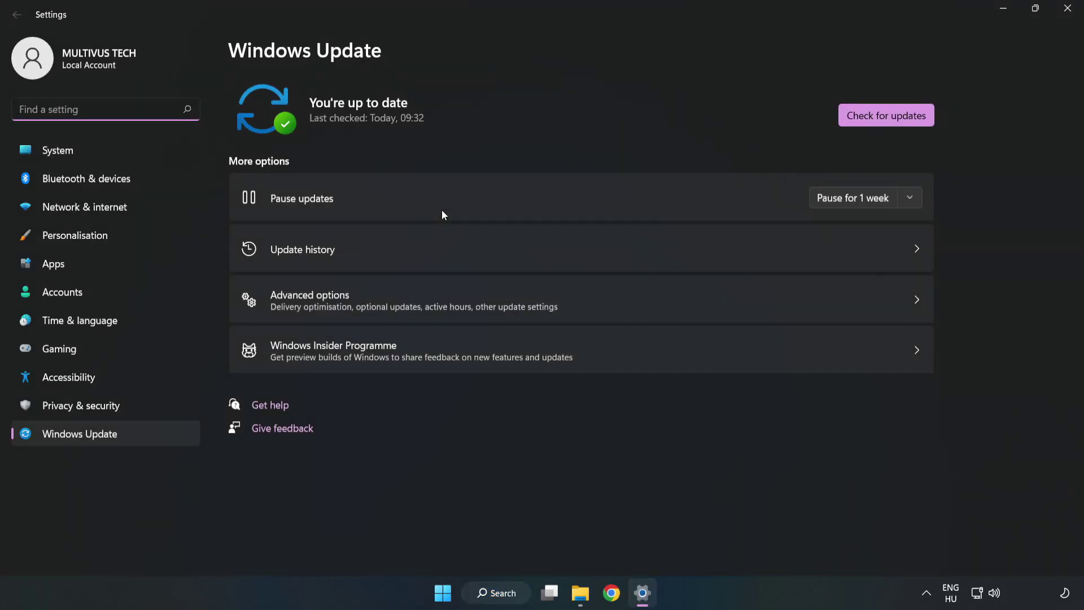
pyautogui.click(871, 120)
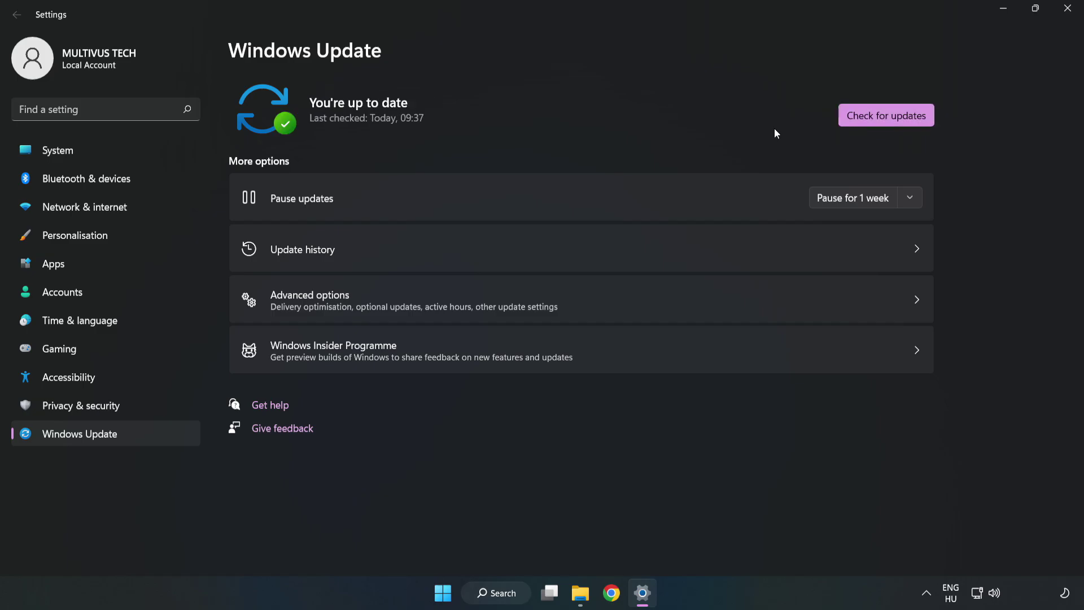
# Close Settings and launch Registry Editor by searching for 'regedit'
pyautogui.click(1064, 13)
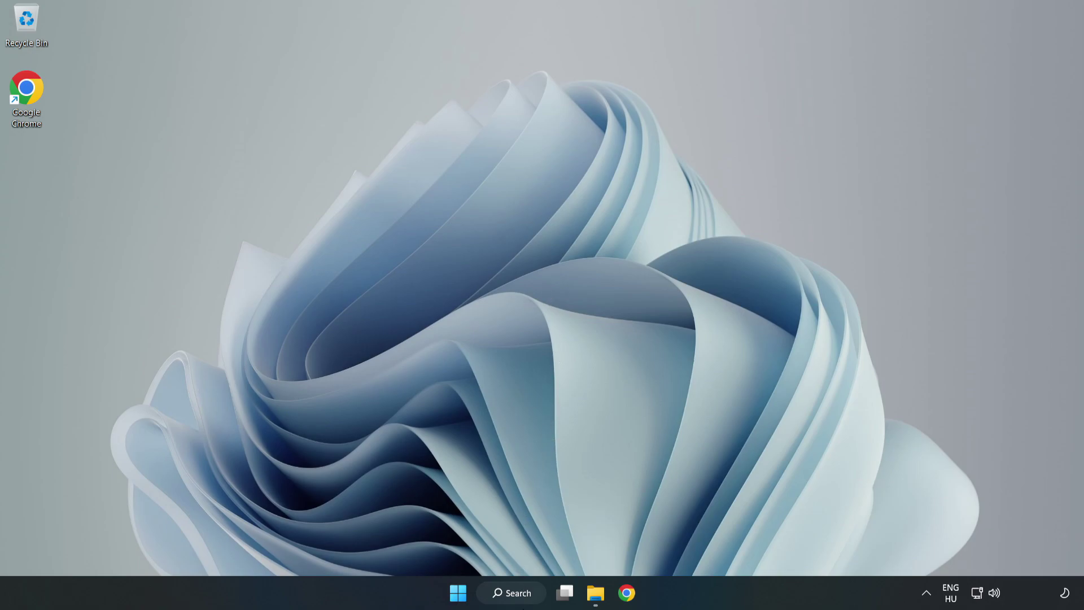
pyautogui.click(530, 598)
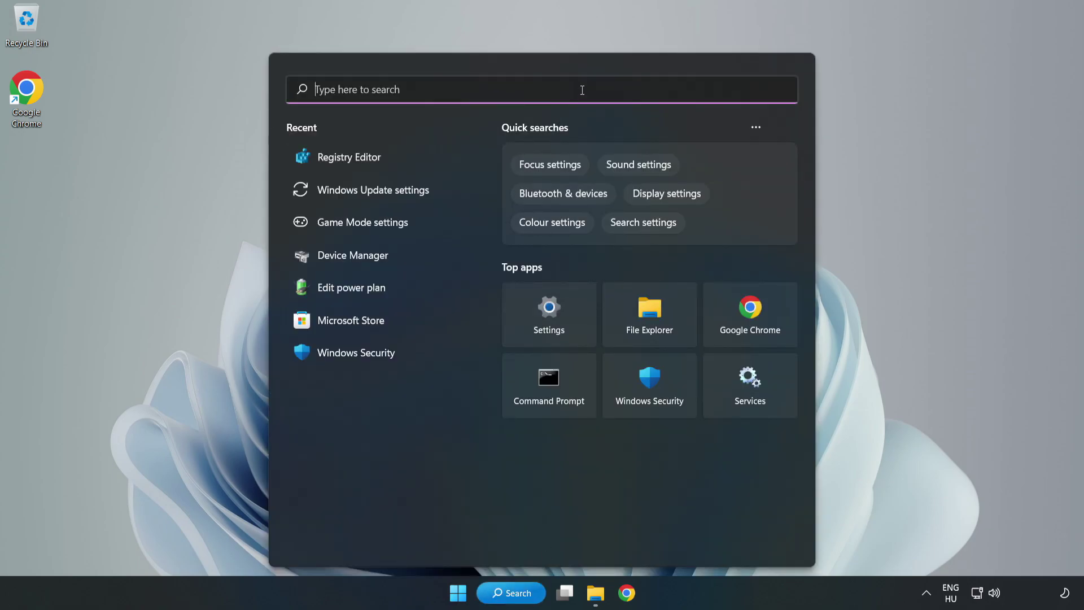
pyautogui.write('regedit')
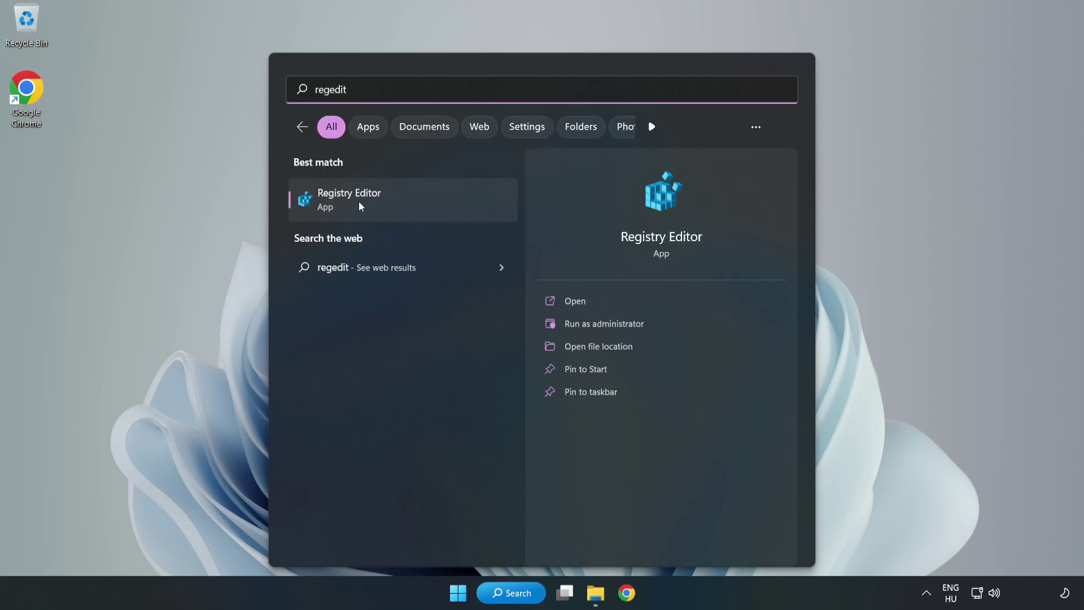
pyautogui.click(413, 206)
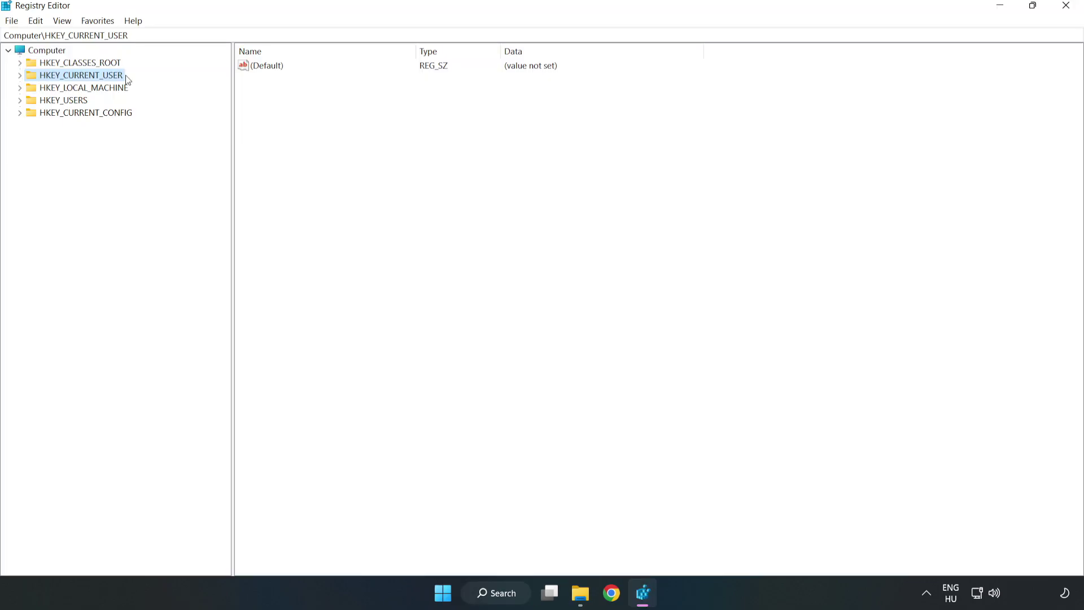
# Change GameDVR_Enabled under HKEY_CURRENT_USER\System\GameConfigStore from 1 to 0
pyautogui.click(22, 79)
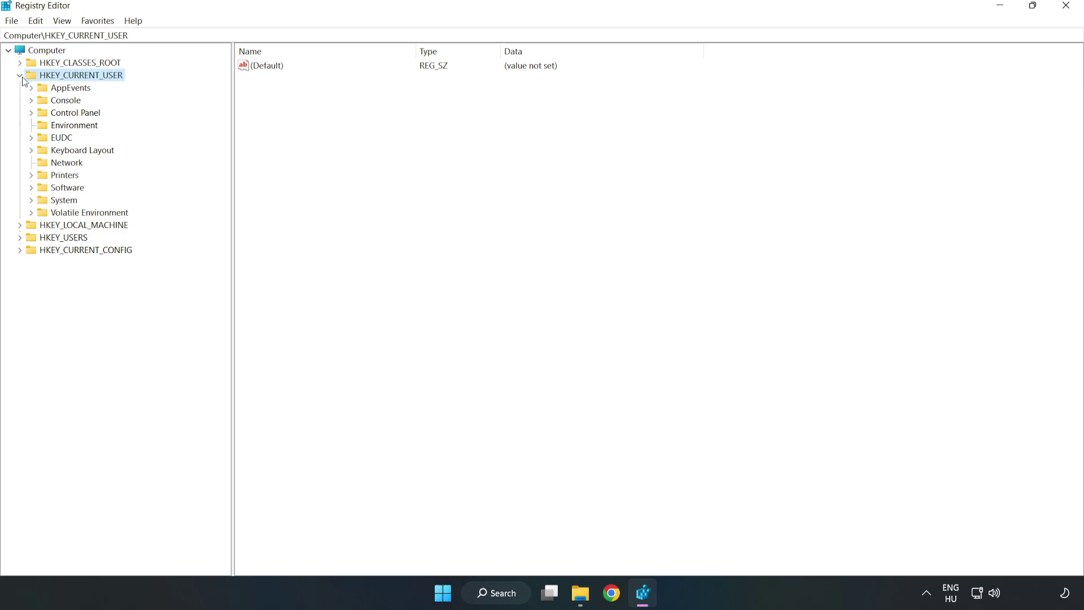
pyautogui.click(31, 201)
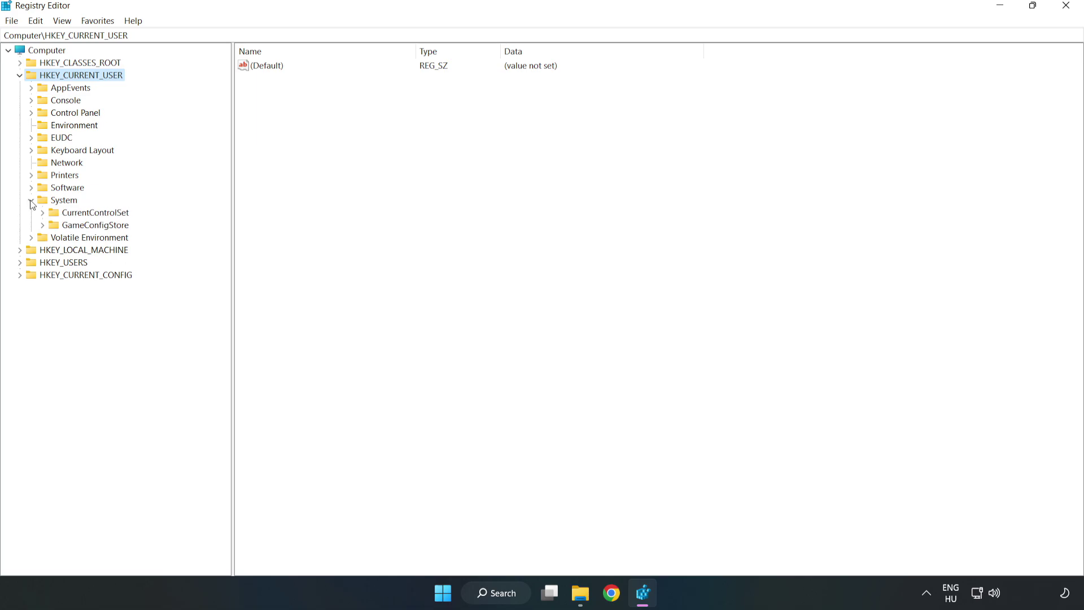
pyautogui.click(91, 229)
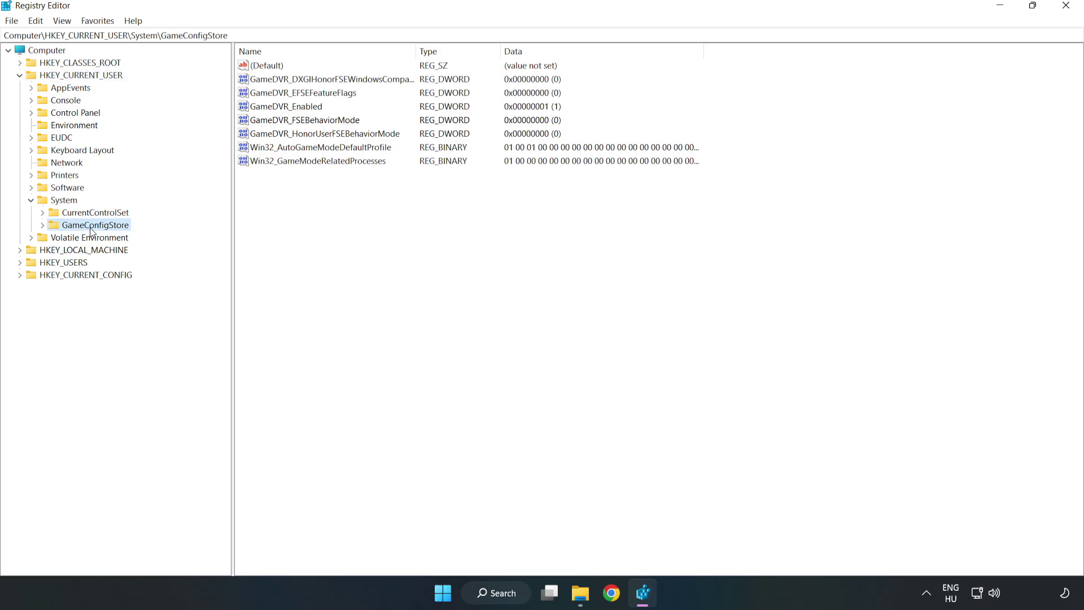
pyautogui.click(266, 111)
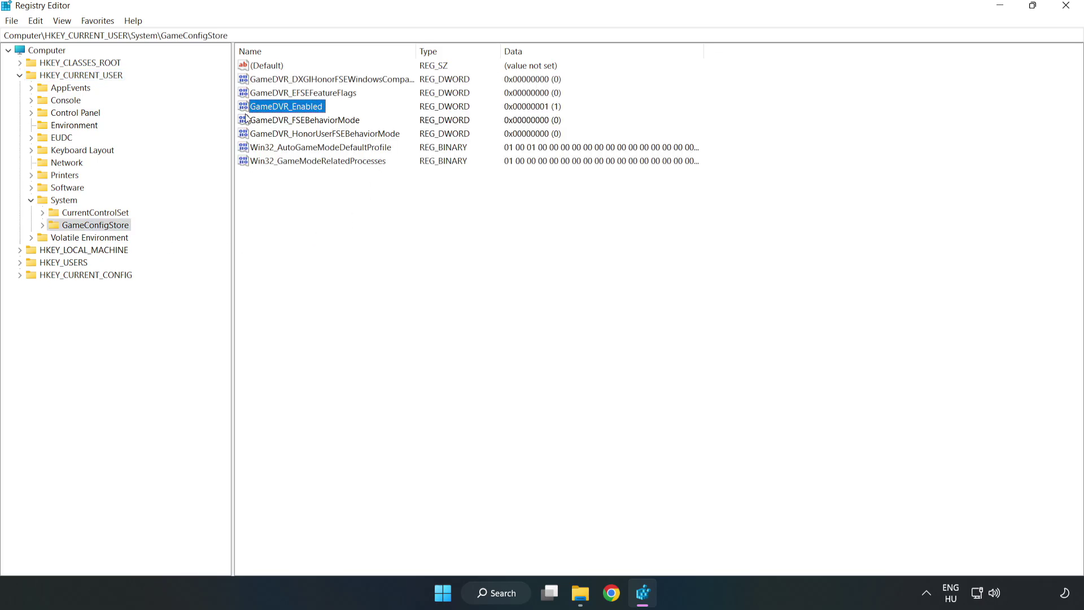
pyautogui.rightClick(296, 112)
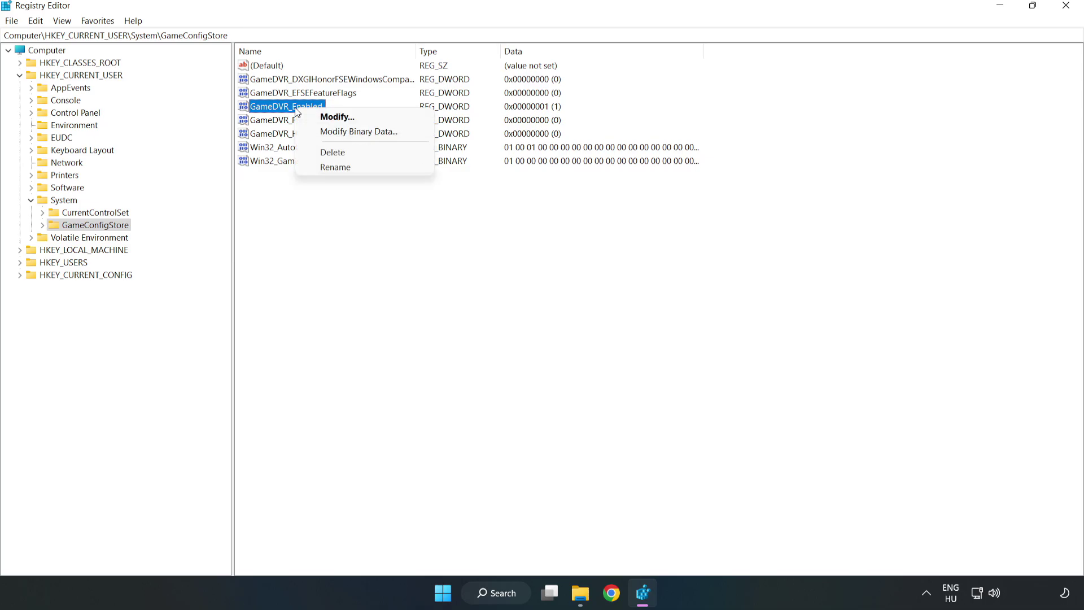
pyautogui.click(346, 120)
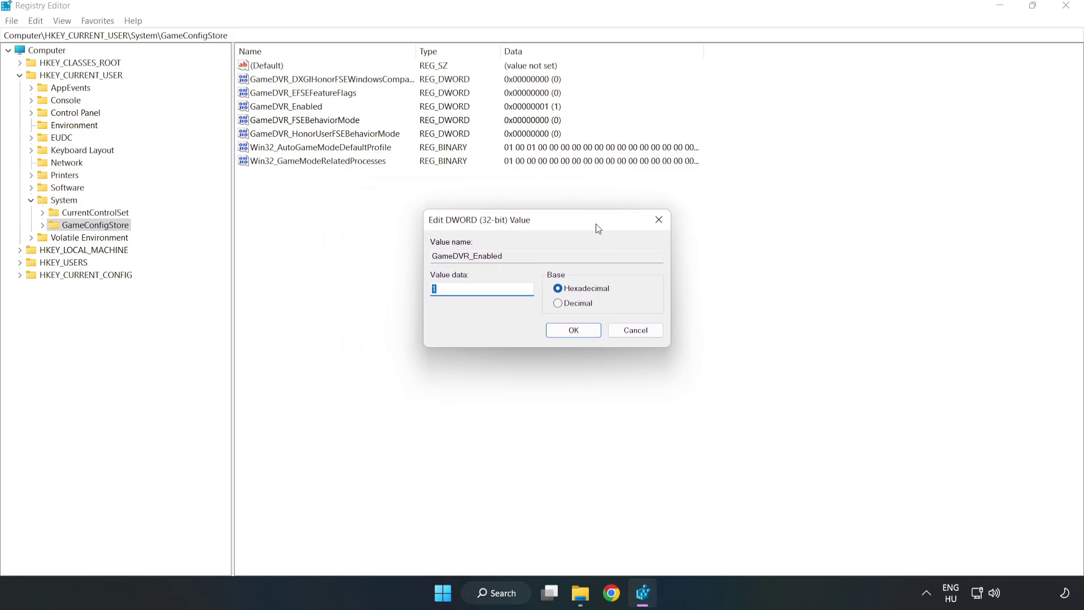
pyautogui.moveTo(384, 153); pyautogui.dragTo(609, 231)
pyautogui.click(454, 293)
pyautogui.moveTo(455, 293); pyautogui.dragTo(378, 288)
pyautogui.write('0')
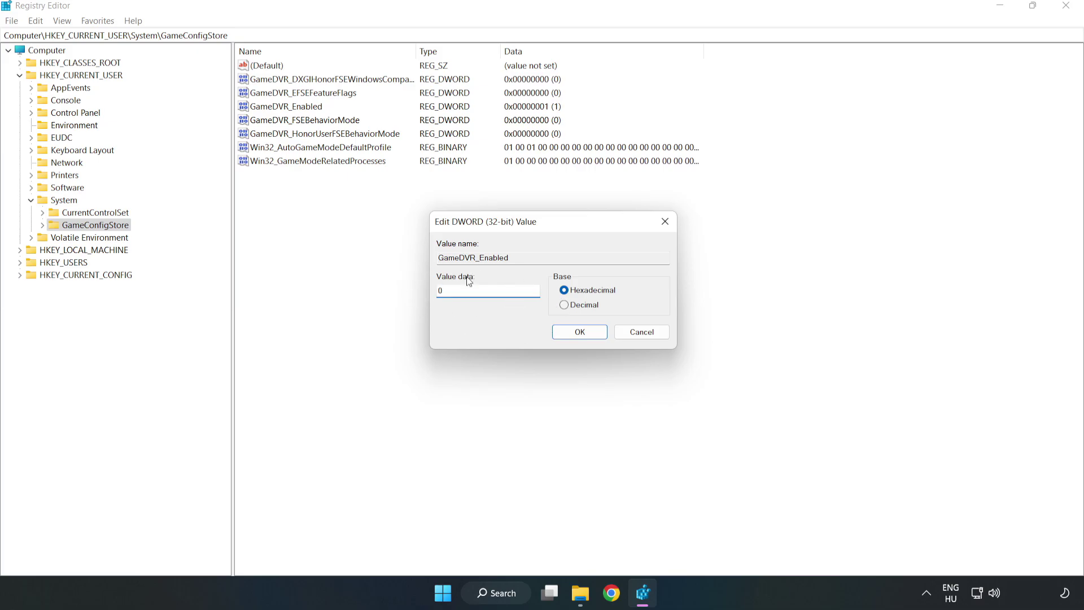
pyautogui.click(580, 332)
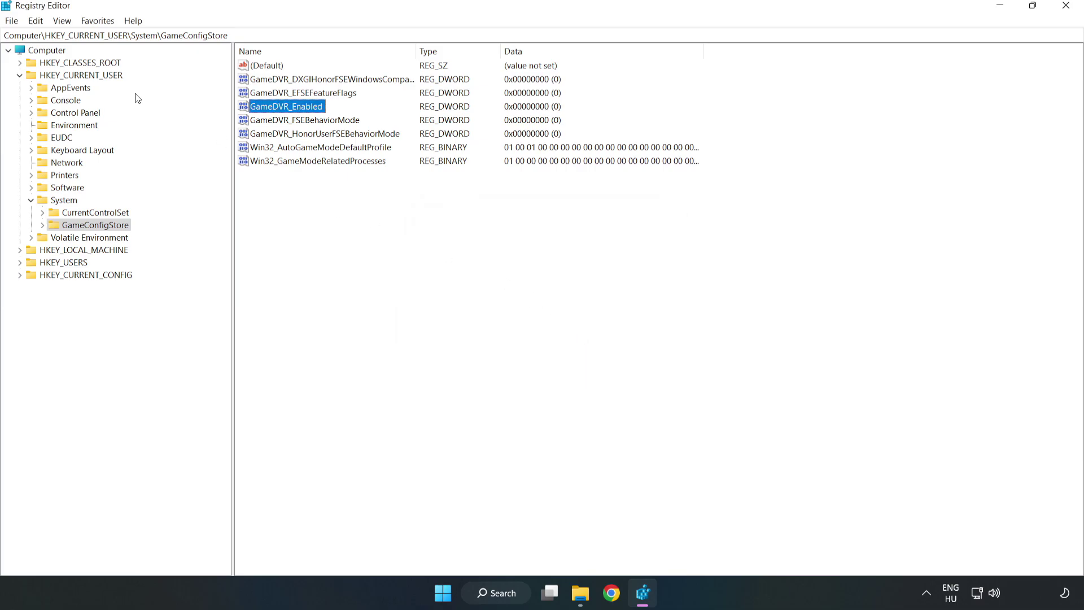
# Collapse HKEY_CURRENT_USER and expand HKLM\SOFTWARE\Microsoft\PolicyManager\default\ApplicationManagement
pyautogui.click(20, 76)
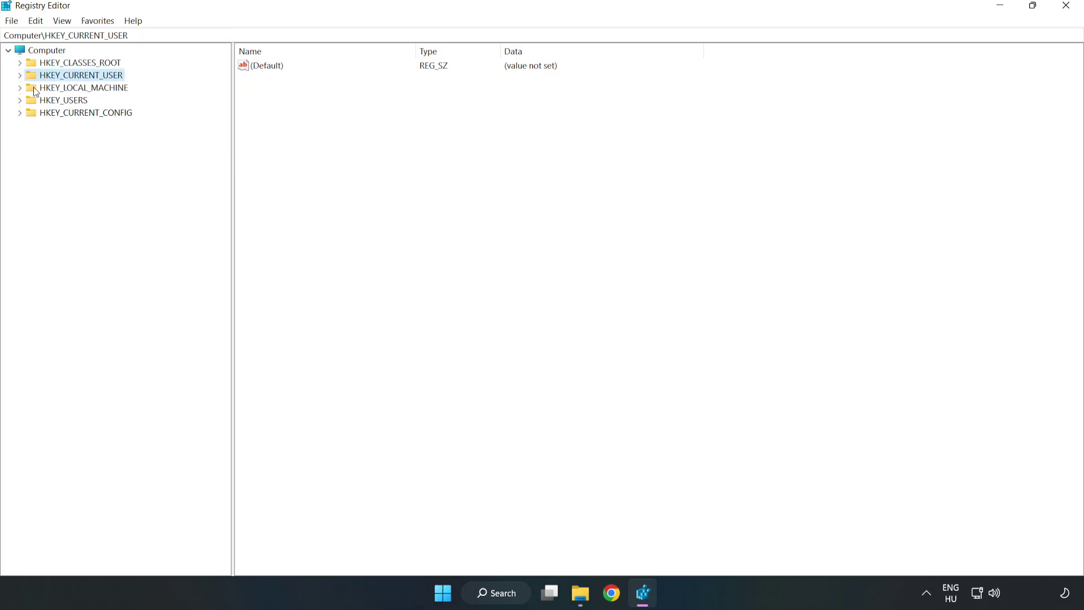
pyautogui.doubleClick(28, 89)
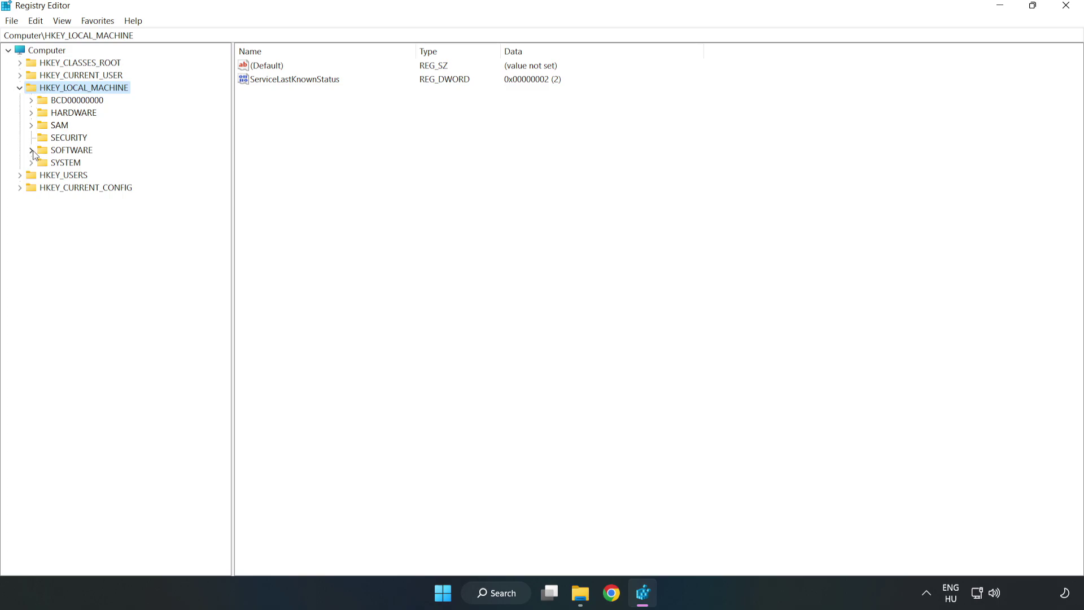
pyautogui.click(33, 150)
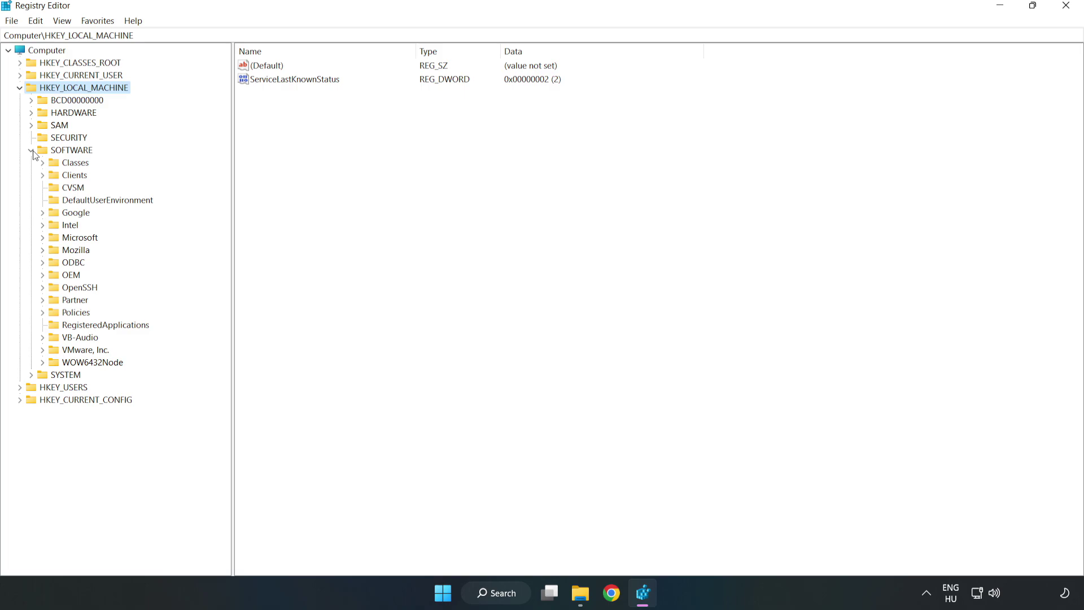
pyautogui.click(42, 237)
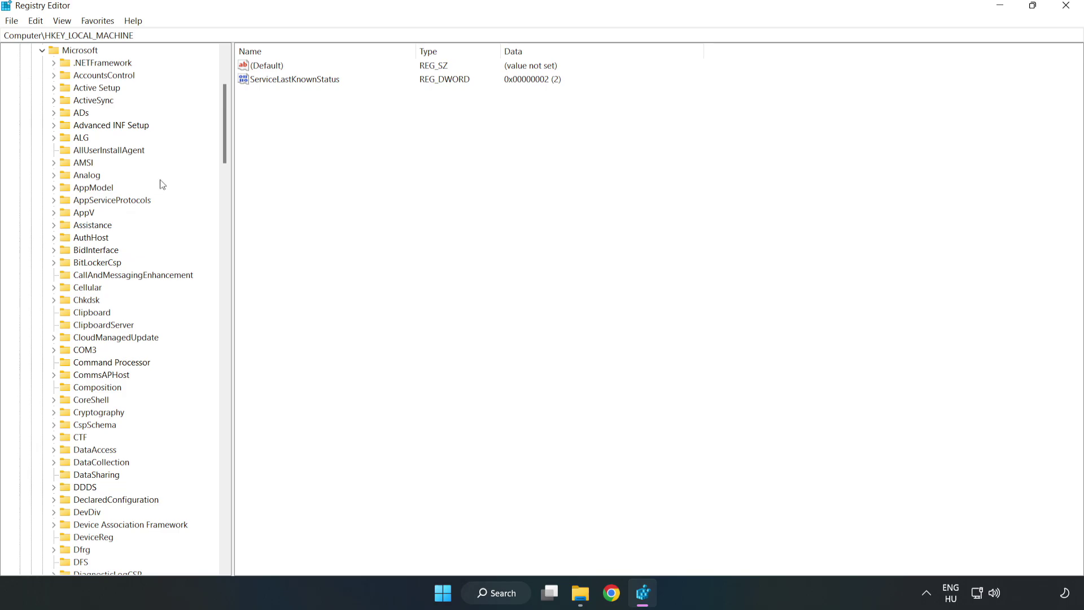
pyautogui.moveTo(223, 145); pyautogui.dragTo(245, 402)
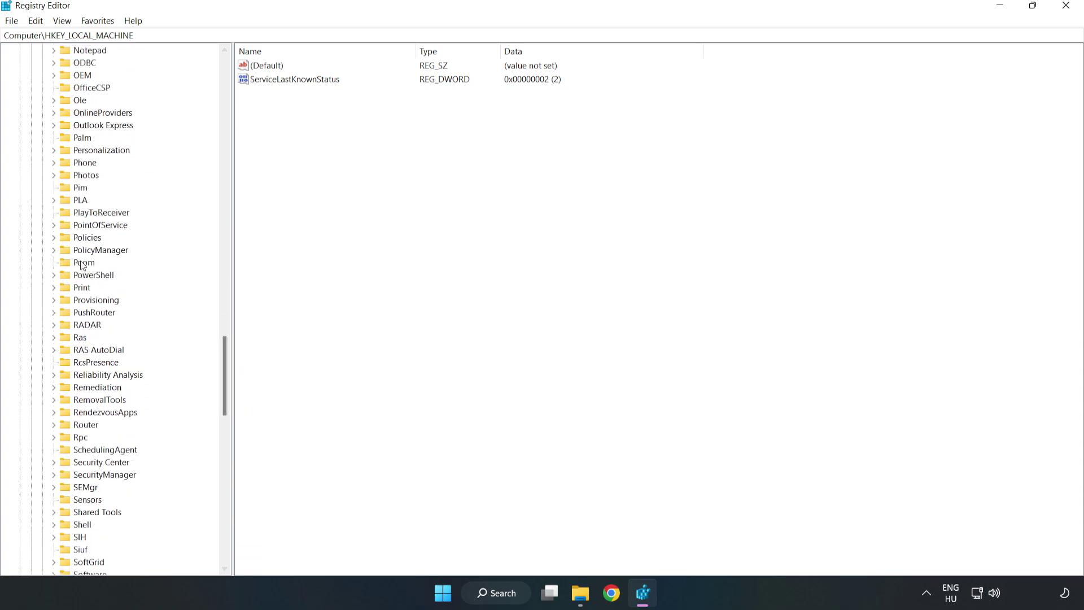
pyautogui.click(54, 250)
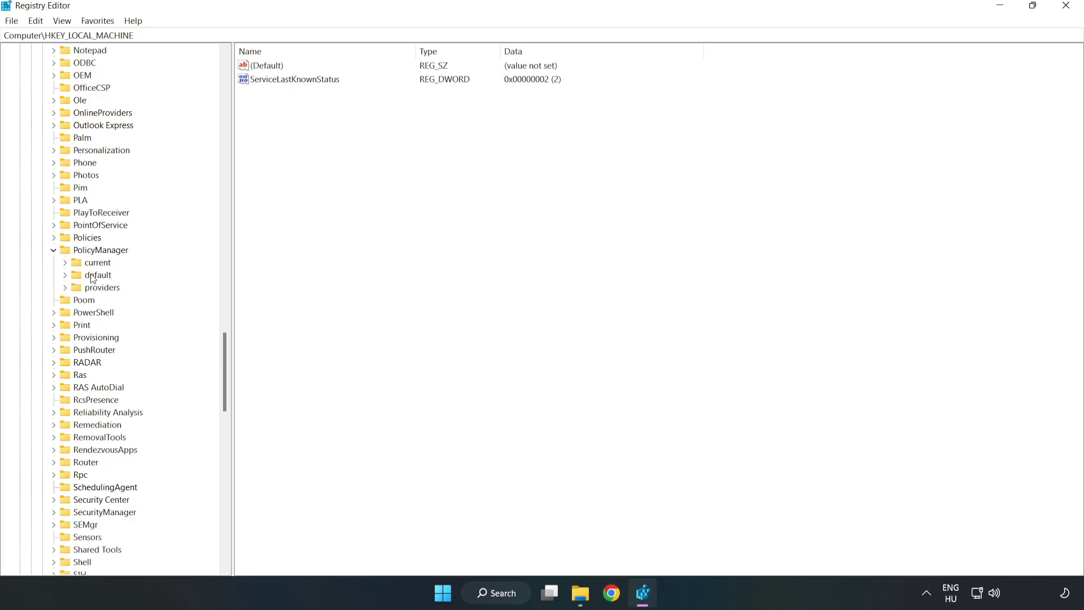
pyautogui.click(65, 275)
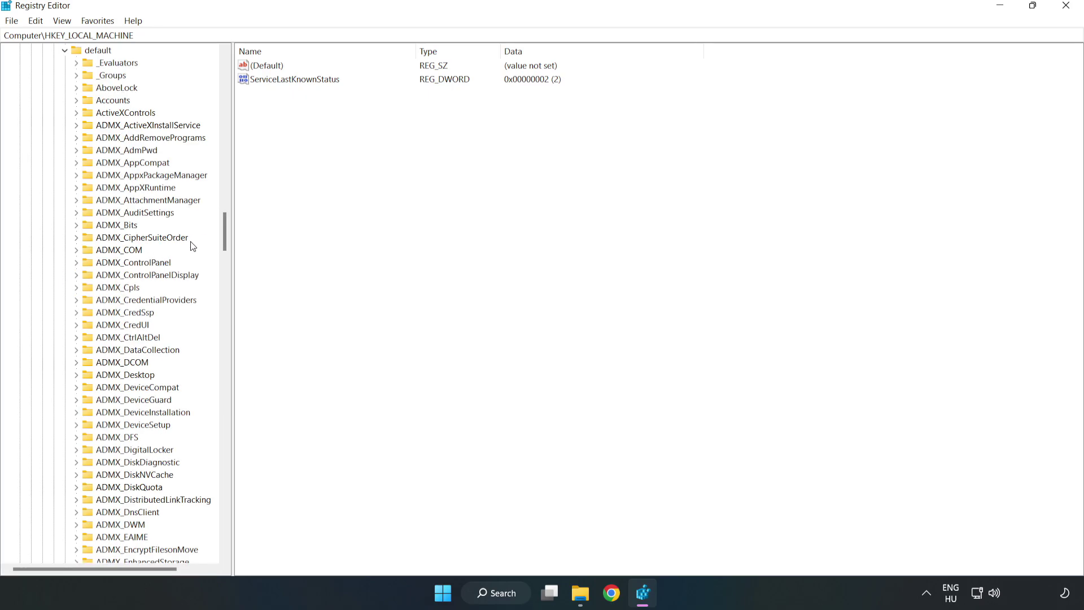
pyautogui.moveTo(225, 231); pyautogui.dragTo(221, 363)
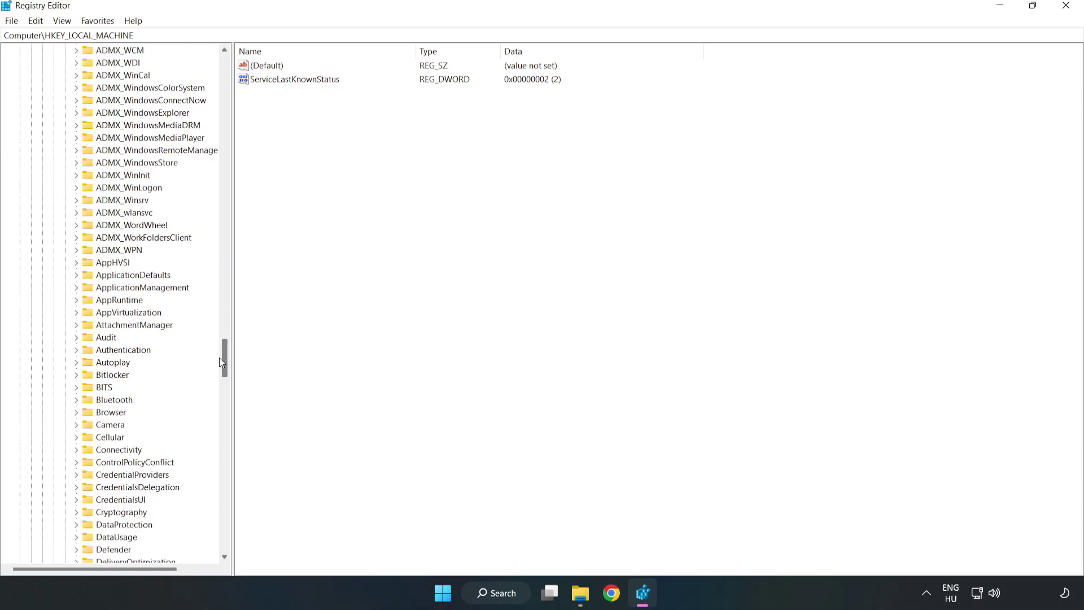
pyautogui.click(79, 286)
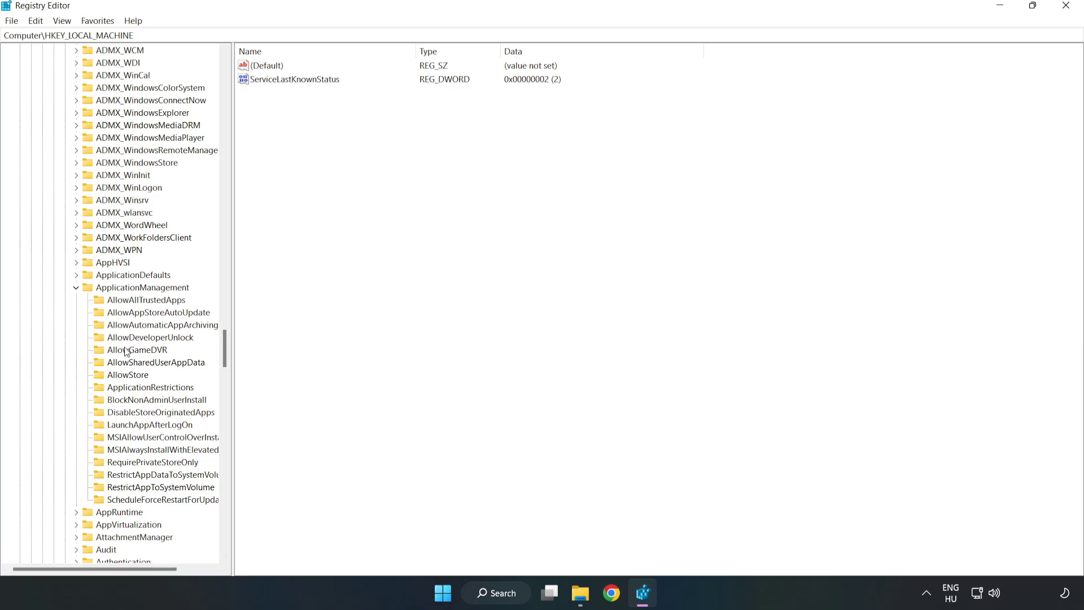
# Set the AllowGameDVR key's 'value' entry to 0 and close Registry Editor
pyautogui.click(126, 351)
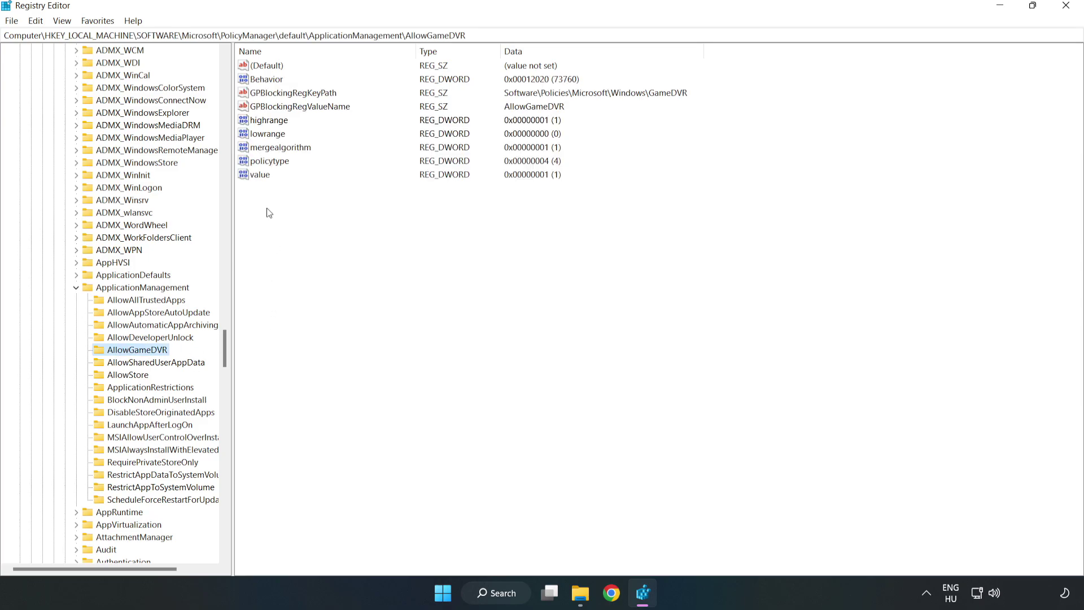
pyautogui.click(252, 178)
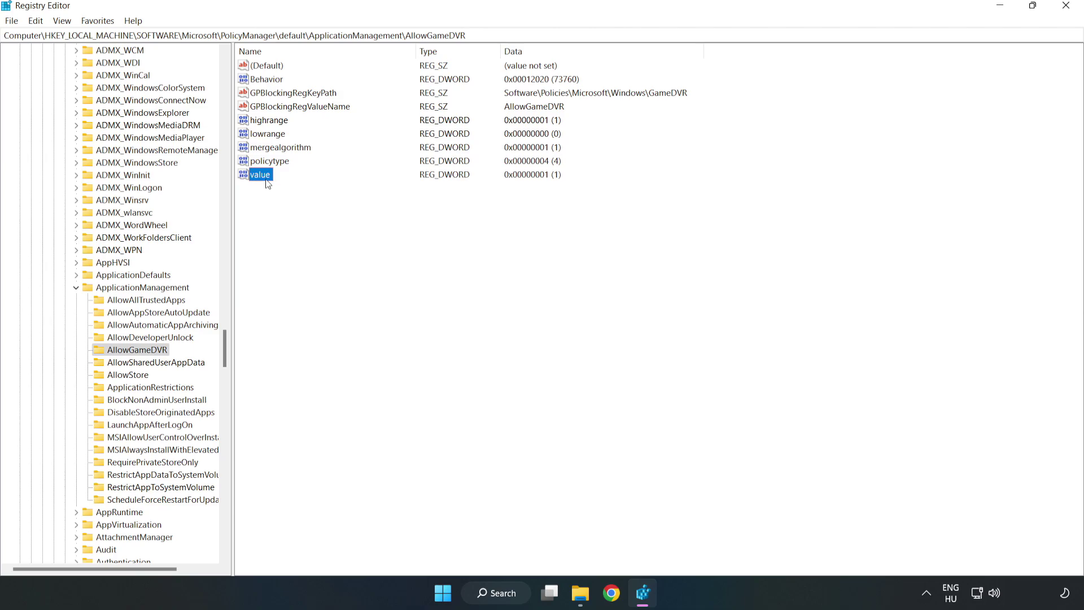
pyautogui.rightClick(265, 180)
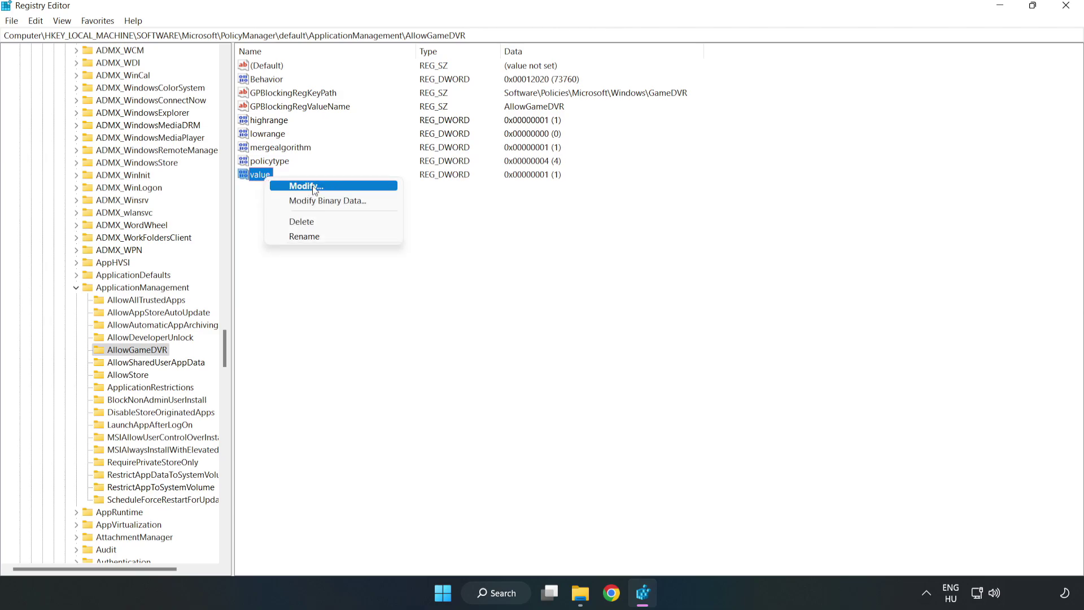
pyautogui.click(312, 187)
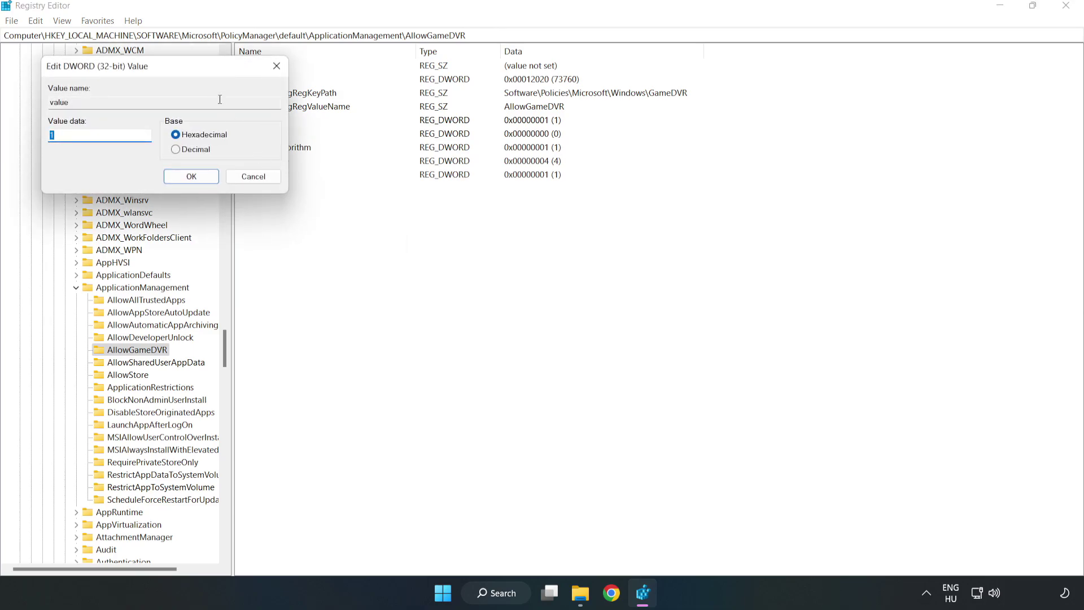
pyautogui.moveTo(202, 70); pyautogui.dragTo(551, 225)
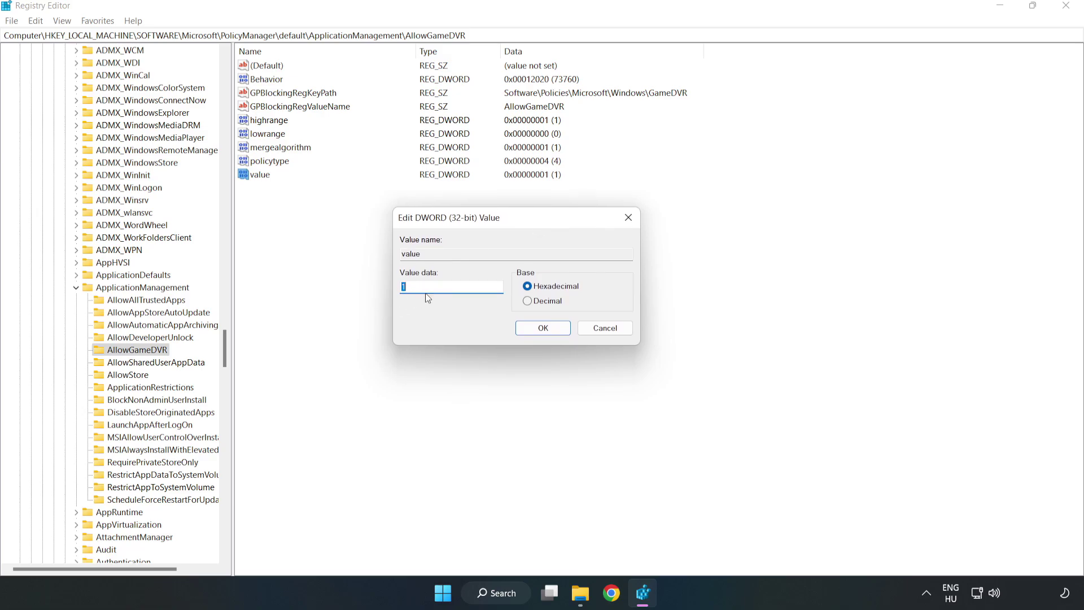
pyautogui.write('0')
pyautogui.click(544, 328)
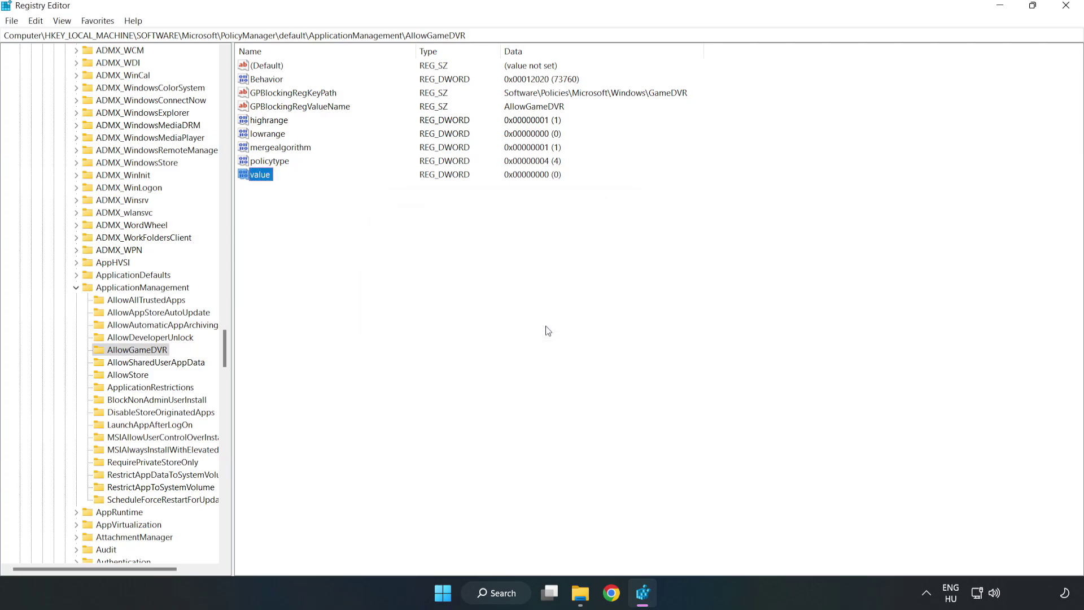
pyautogui.click(1067, 6)
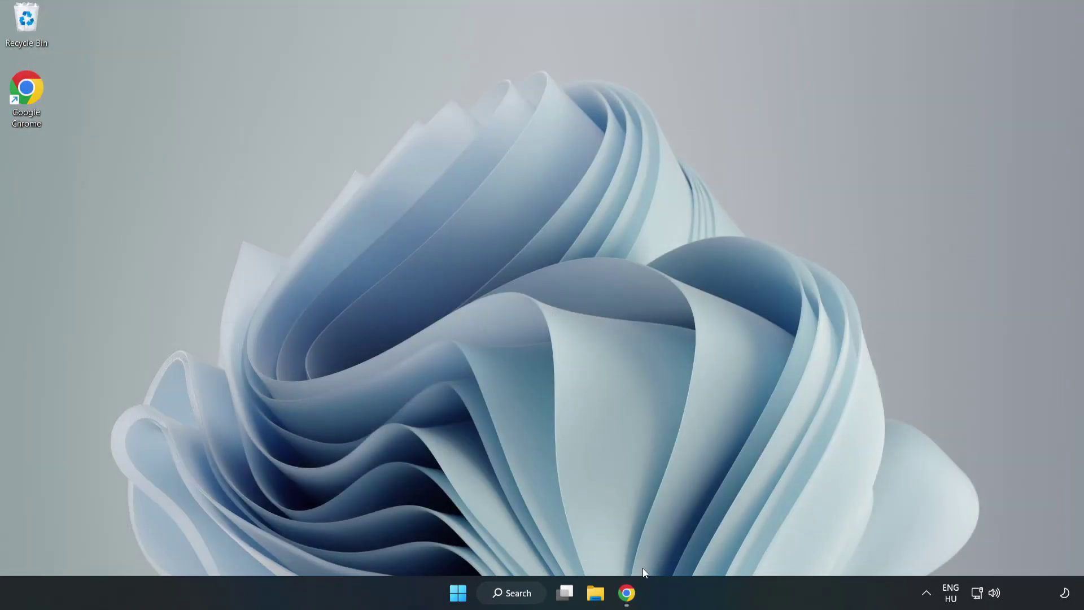
pyautogui.moveTo(611, 593)
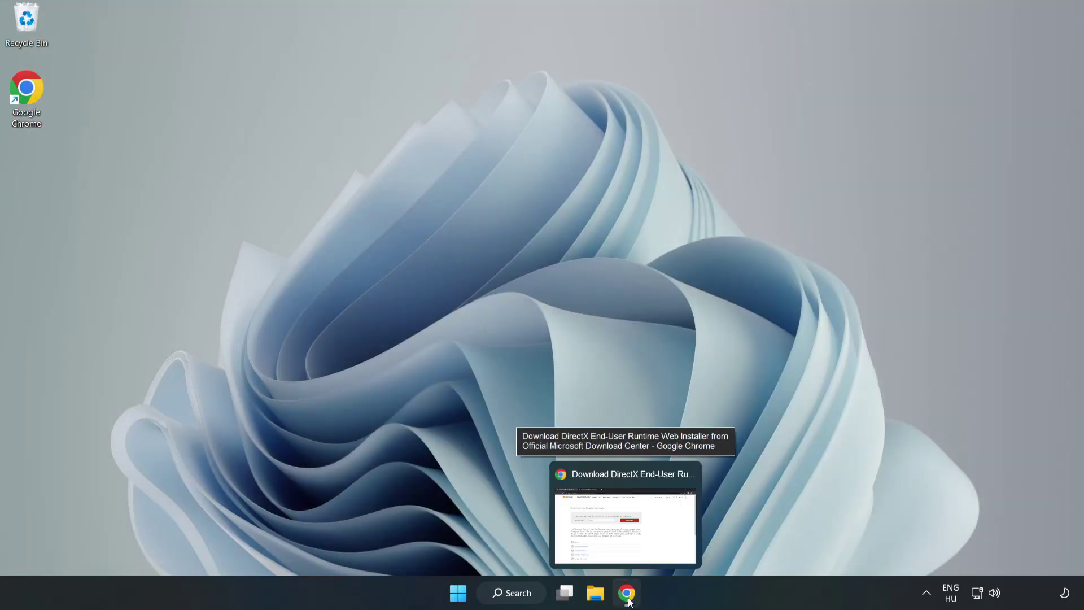
# Return to the Chrome DirectX page and download dxwebsetup.exe in English
pyautogui.click(627, 593)
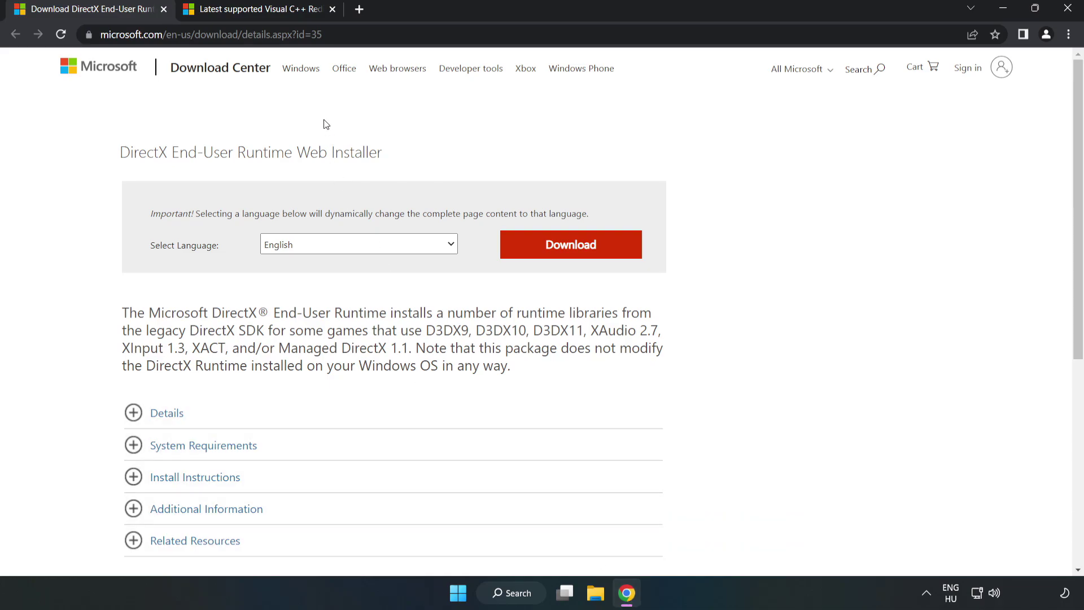
pyautogui.click(356, 32)
pyautogui.doubleClick(357, 32)
pyautogui.click(438, 134)
pyautogui.click(577, 258)
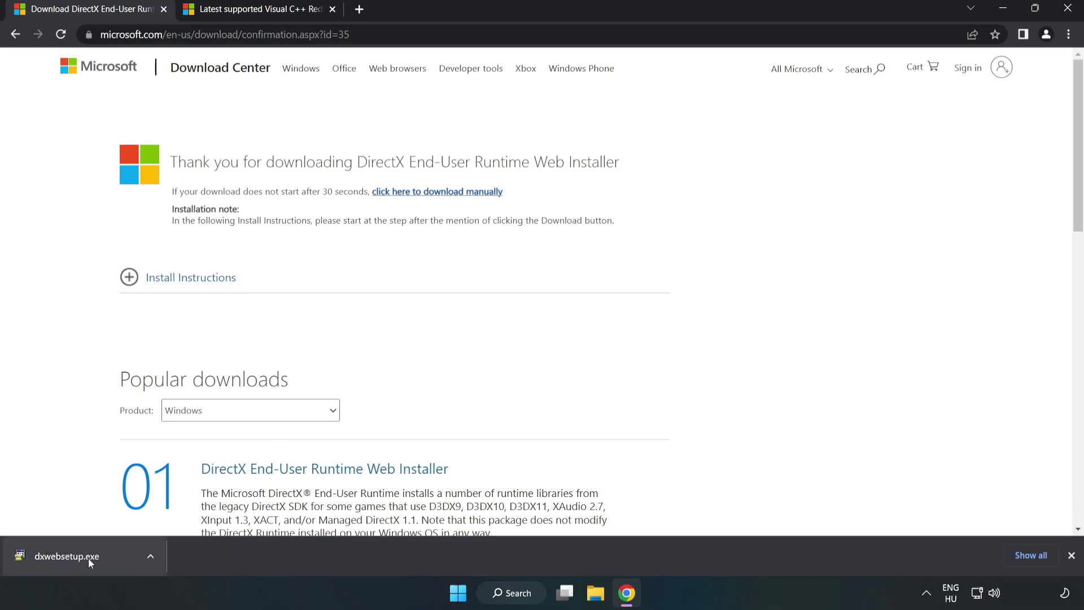
# Run dxwebsetup.exe with the licence accepted and Bing Bar unchecked, through to Finish
pyautogui.click(109, 559)
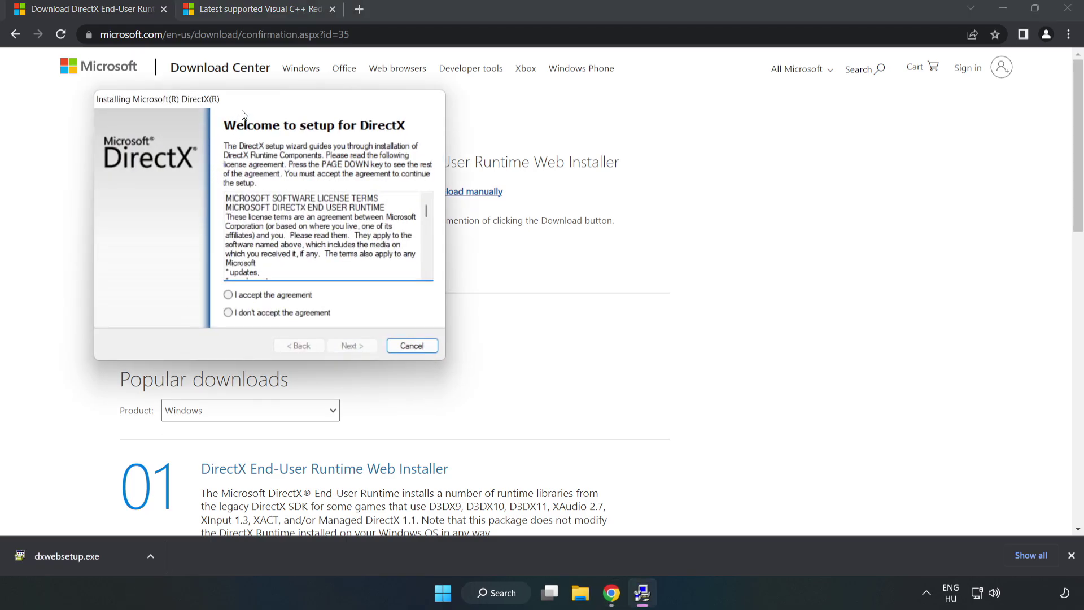
pyautogui.moveTo(243, 101); pyautogui.dragTo(514, 153)
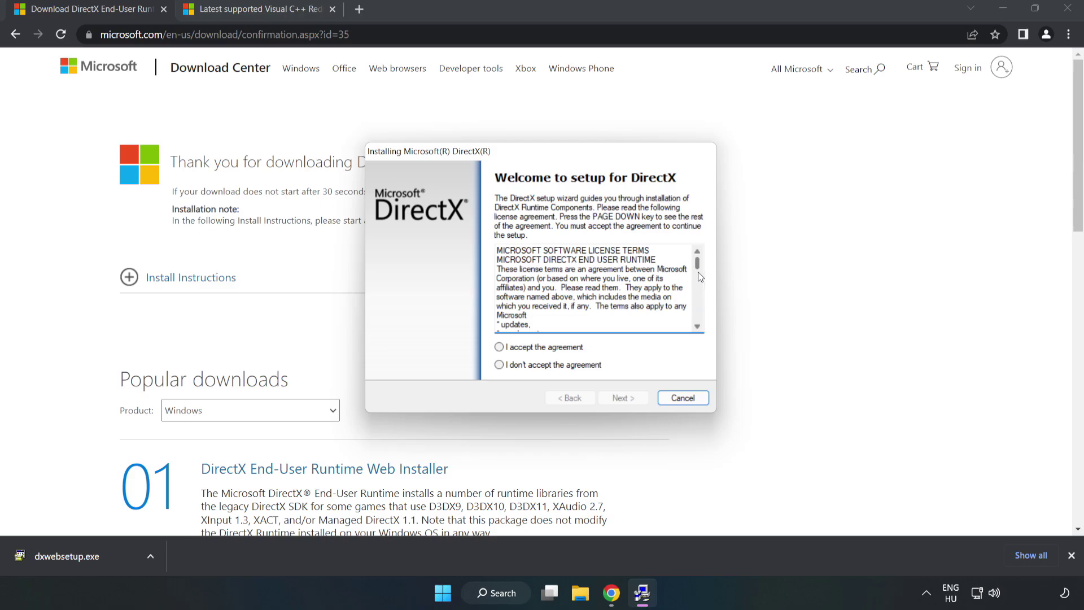
pyautogui.moveTo(698, 266); pyautogui.dragTo(698, 330)
pyautogui.click(497, 346)
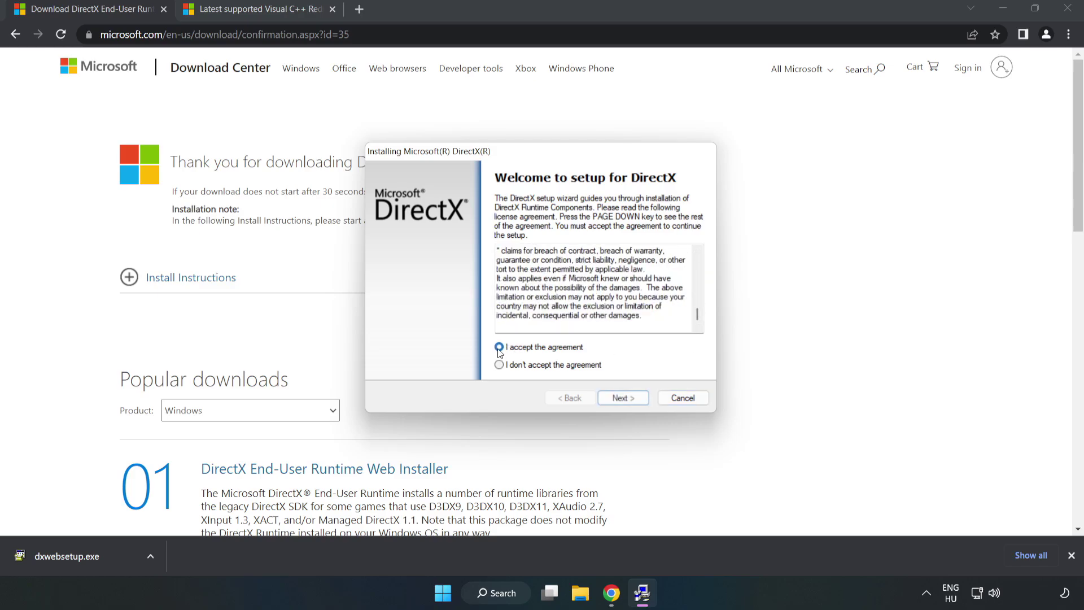
pyautogui.click(628, 399)
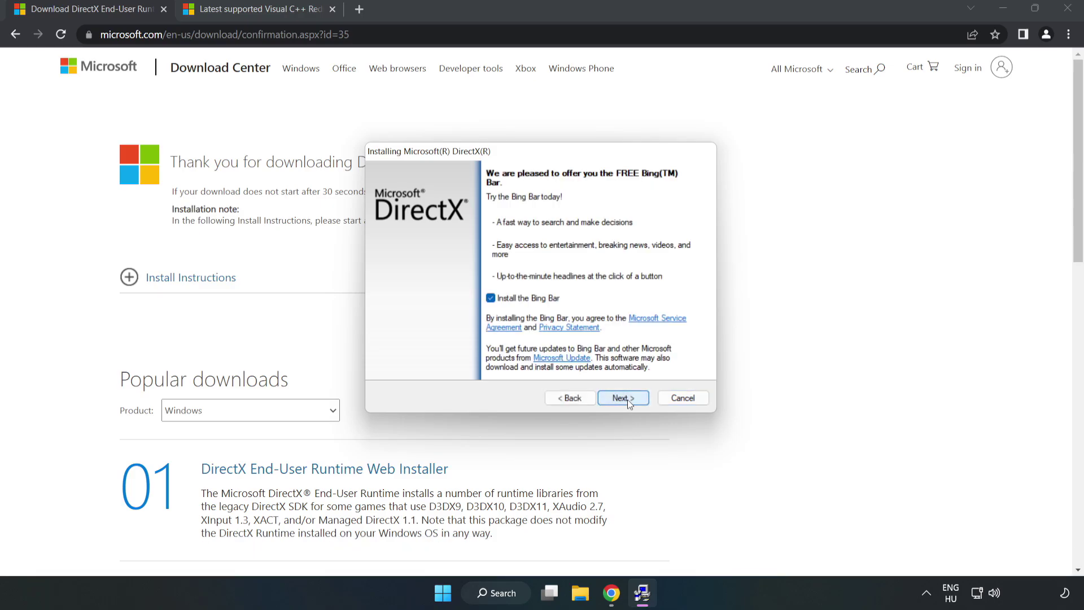
pyautogui.click(490, 297)
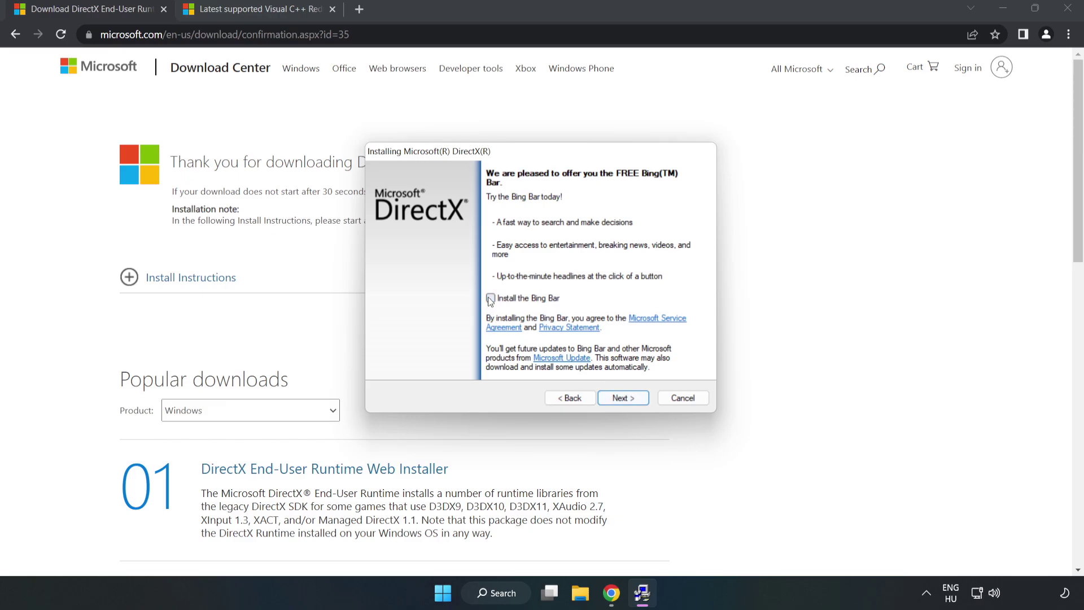
pyautogui.click(625, 398)
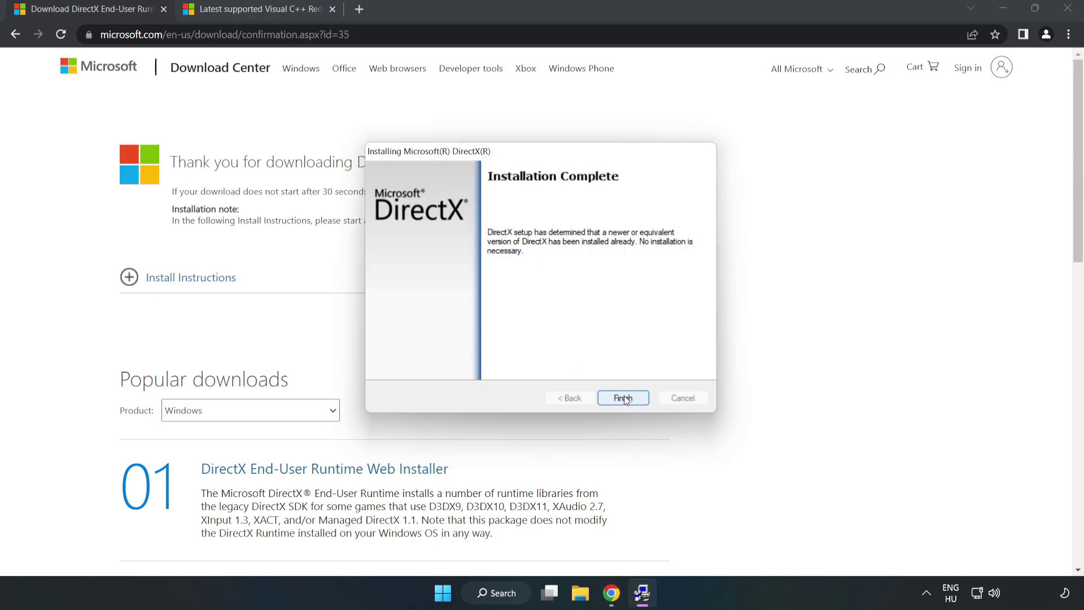
pyautogui.click(624, 399)
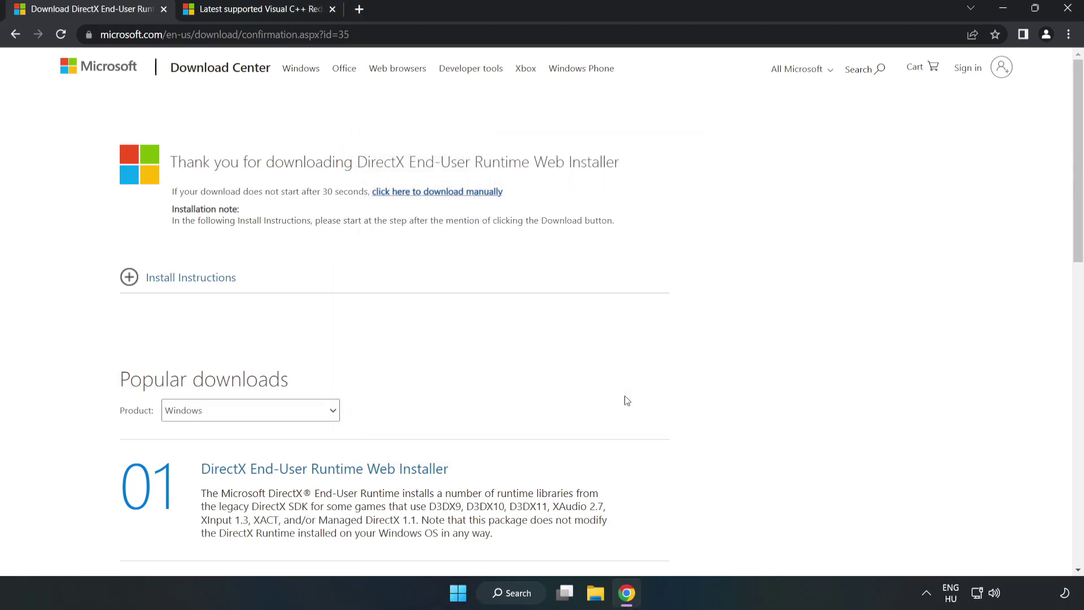
# Close the DirectX tab and download the vc_redist installers, allowing multiple downloads
pyautogui.click(163, 9)
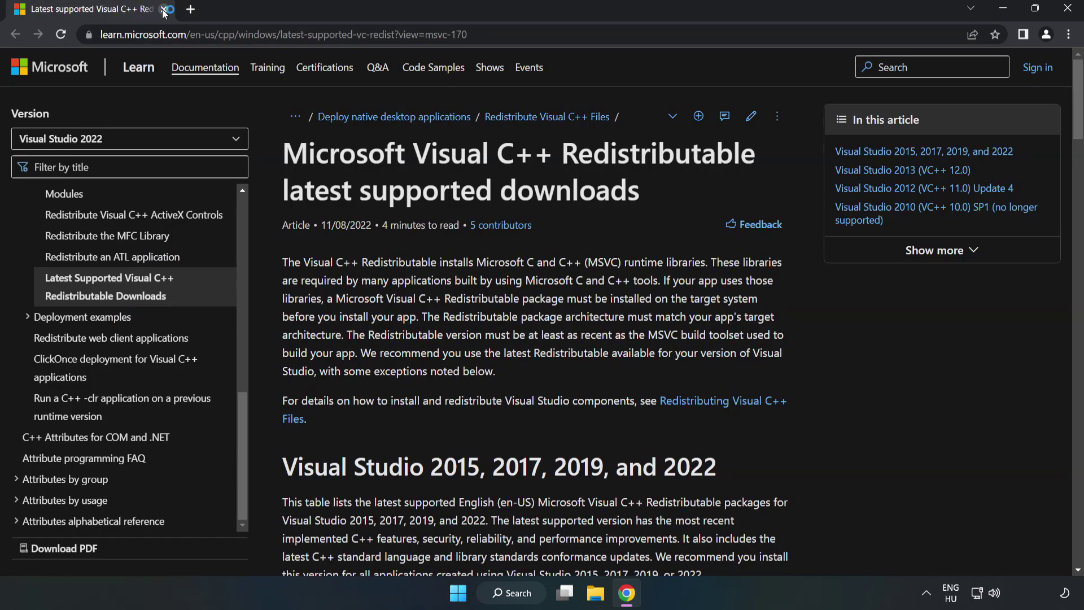
pyautogui.click(247, 29)
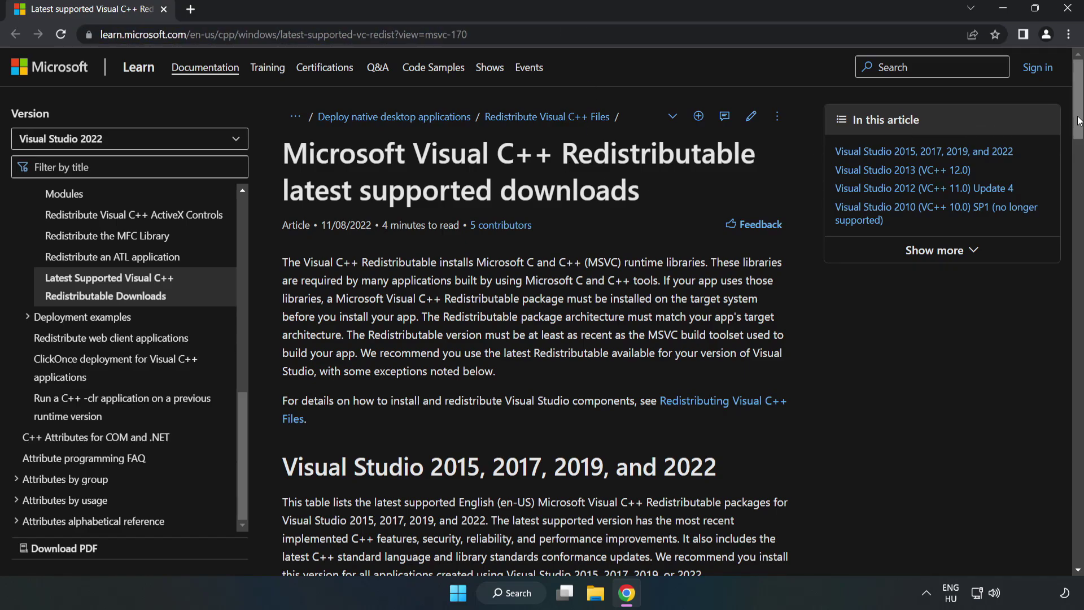
pyautogui.moveTo(1078, 125); pyautogui.dragTo(1079, 145)
pyautogui.scroll(-4, 894, 229)
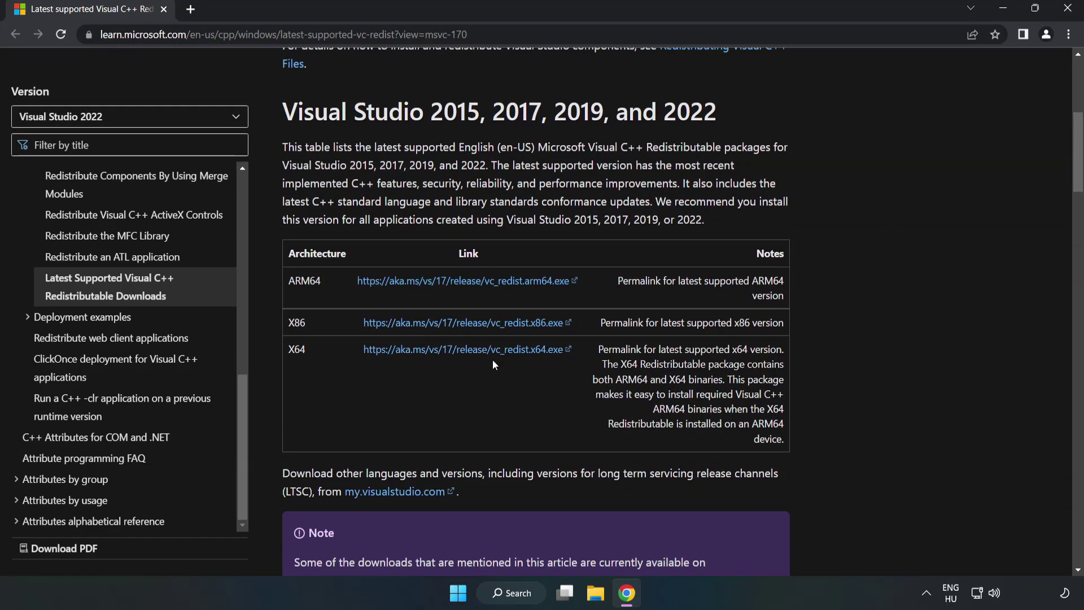
pyautogui.click(477, 326)
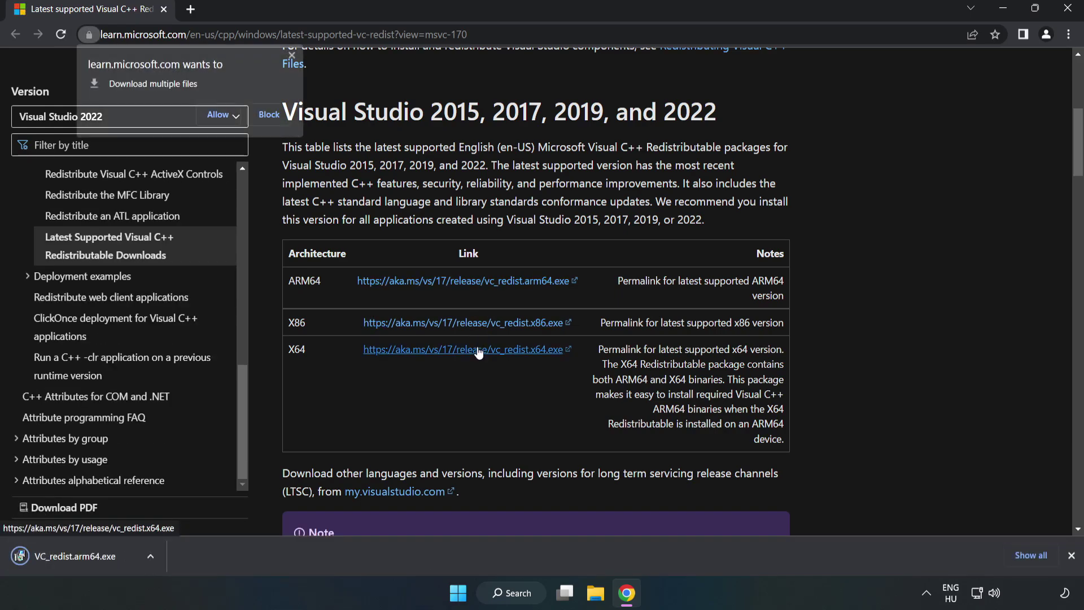
pyautogui.click(220, 115)
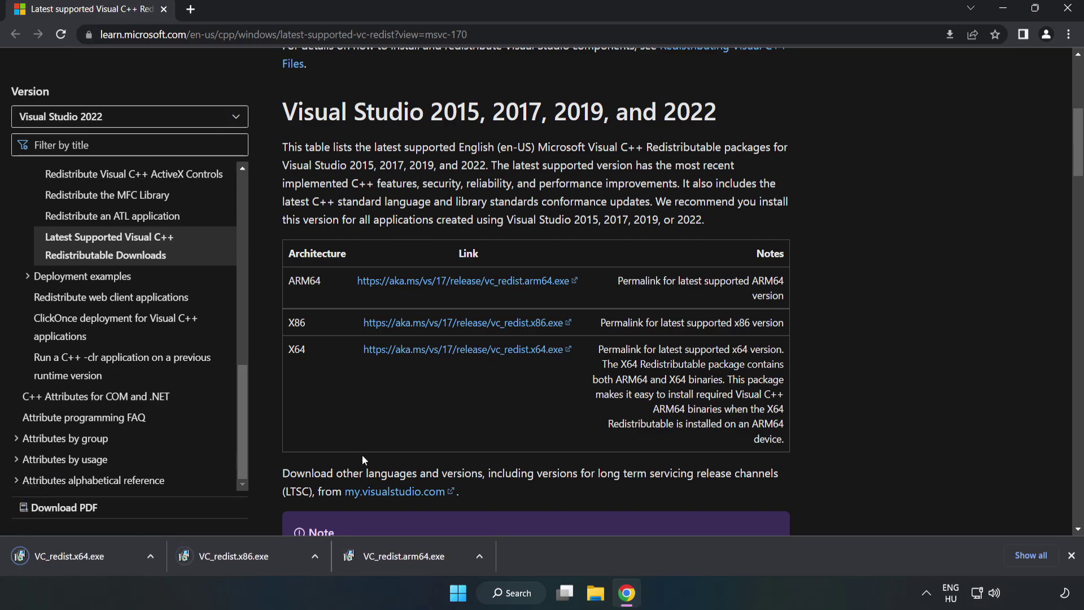
# Try installing VC_redist.arm64.exe and dismiss its unsupported-platform failure
pyautogui.click(415, 560)
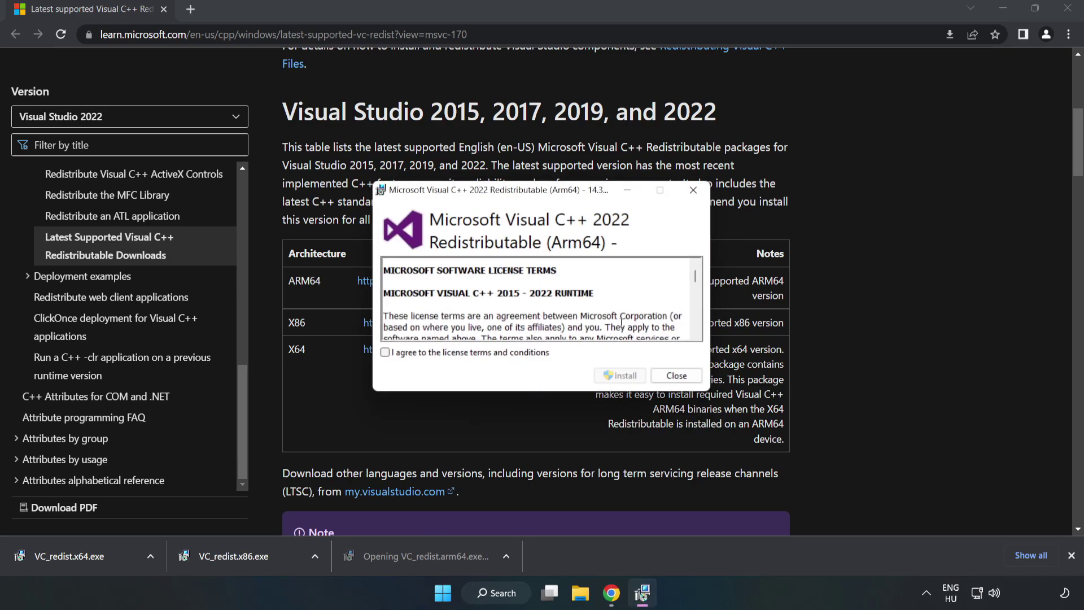
pyautogui.moveTo(694, 281); pyautogui.dragTo(694, 333)
pyautogui.click(474, 352)
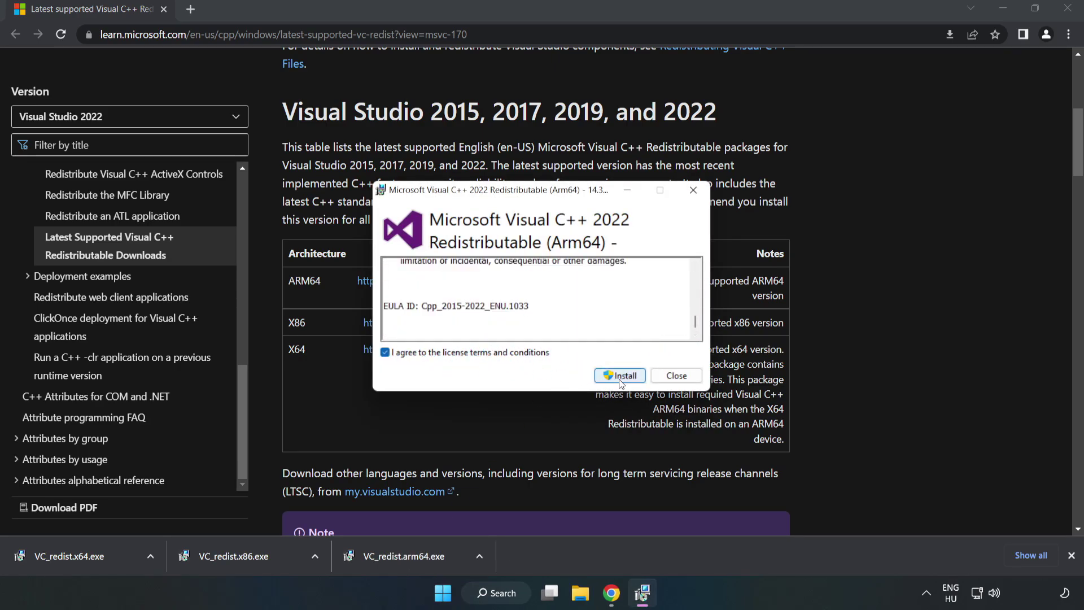
pyautogui.click(621, 376)
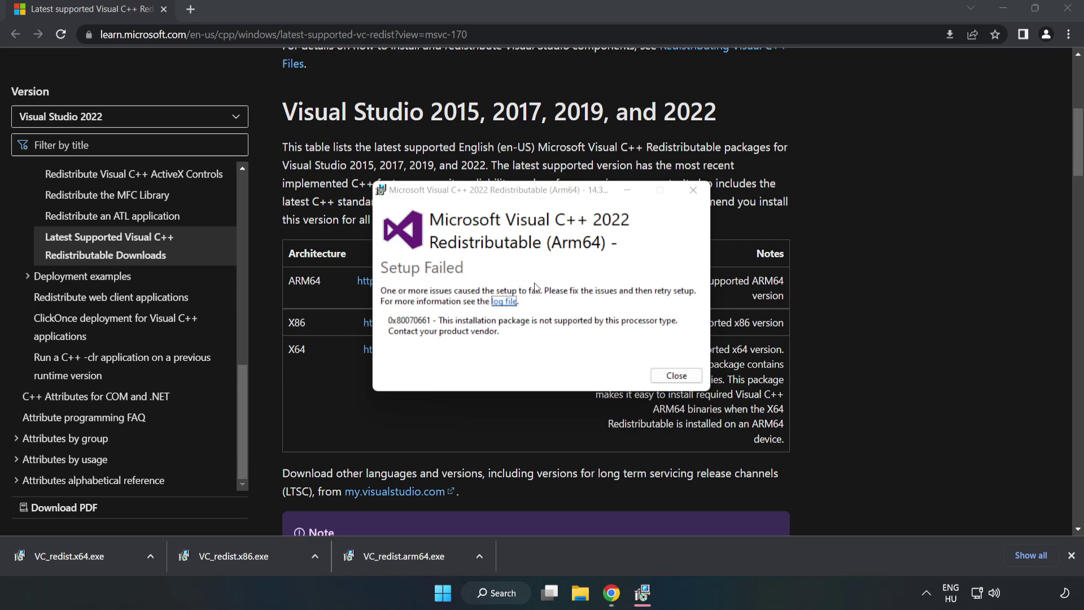
pyautogui.click(668, 378)
# Install the x86 and x64 Visual C++ 2015-2022 redistributables, declining the restart
pyautogui.click(257, 556)
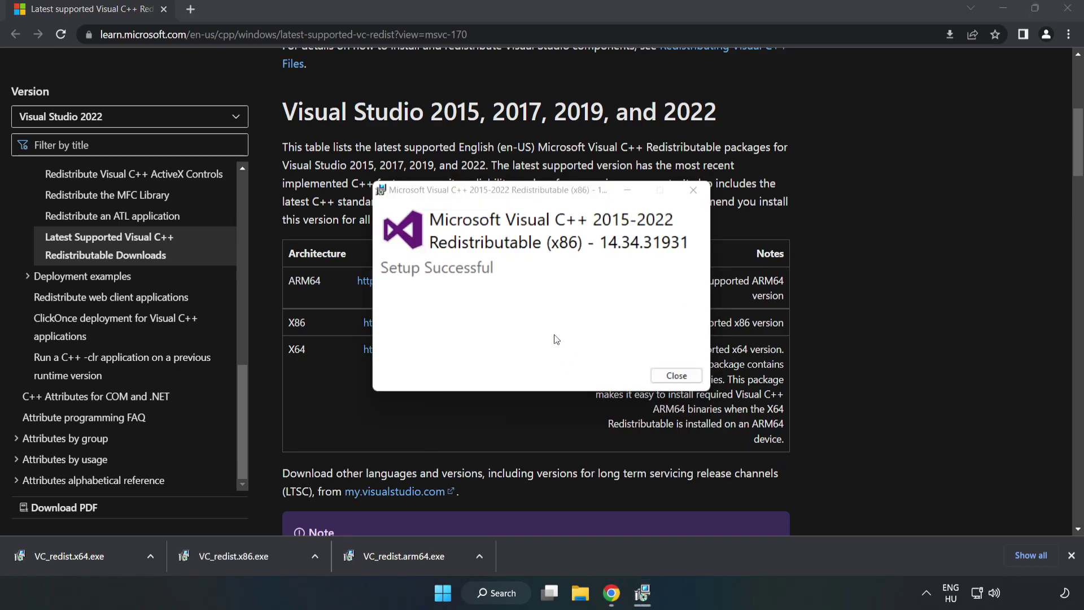
pyautogui.click(677, 375)
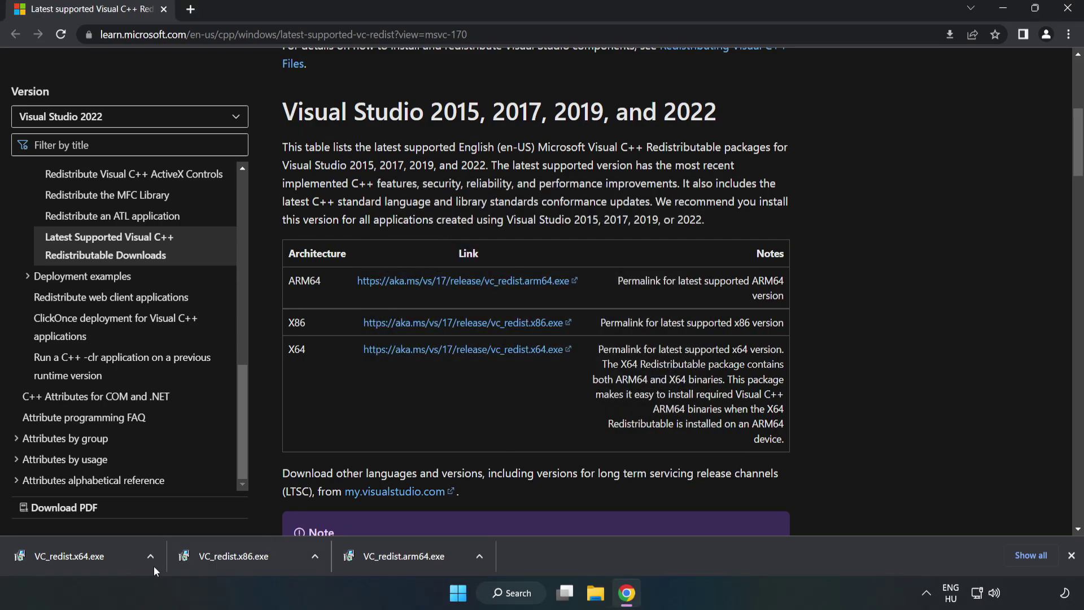
pyautogui.click(58, 553)
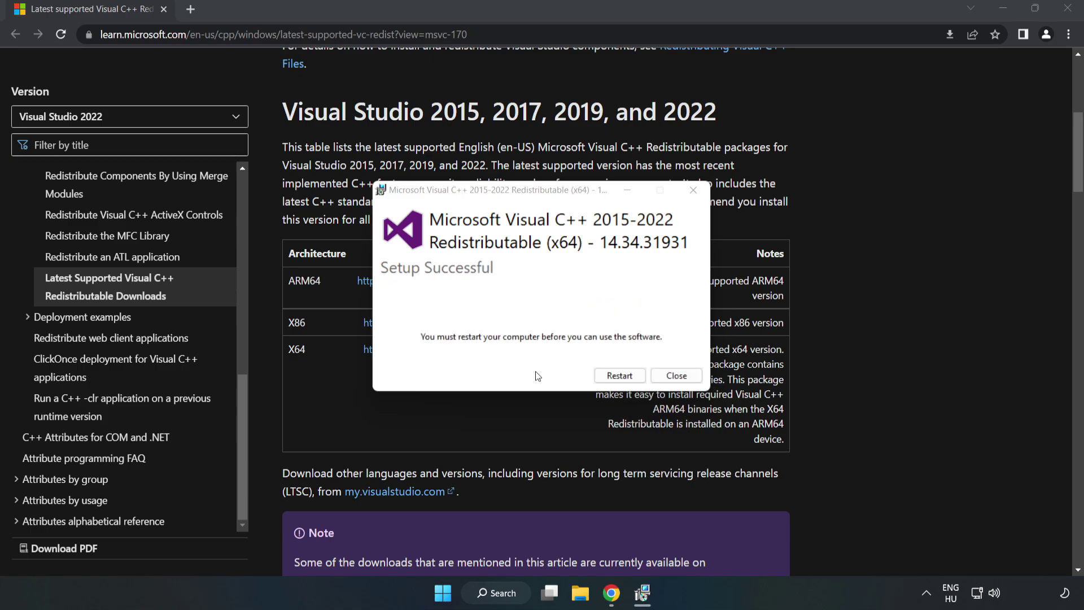
pyautogui.click(677, 376)
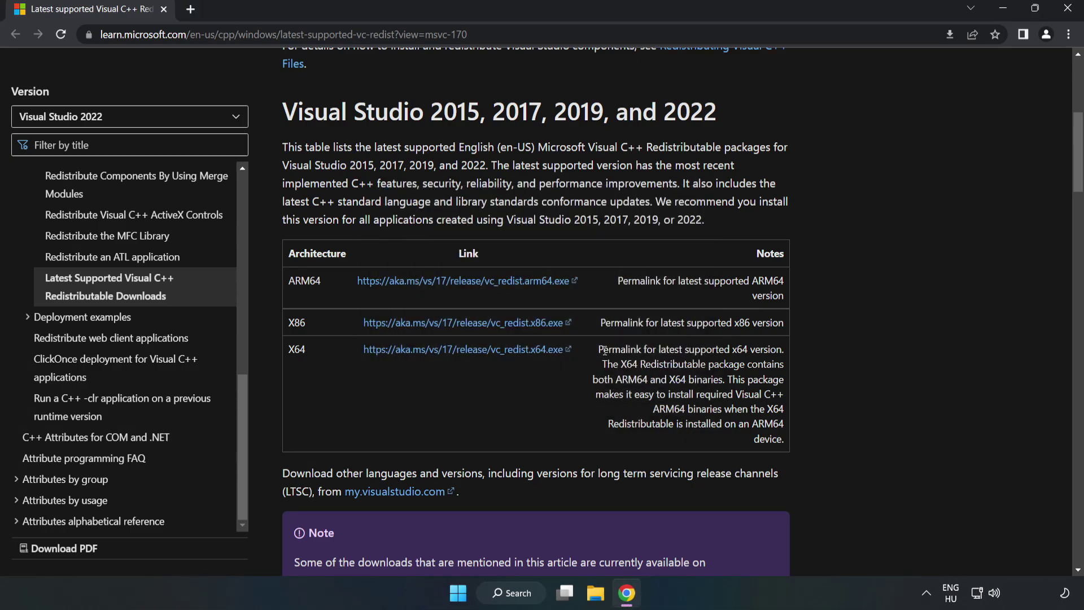
# Close Chrome and show the Start menu's Sleep, Shut down and Restart options
pyautogui.click(1069, 12)
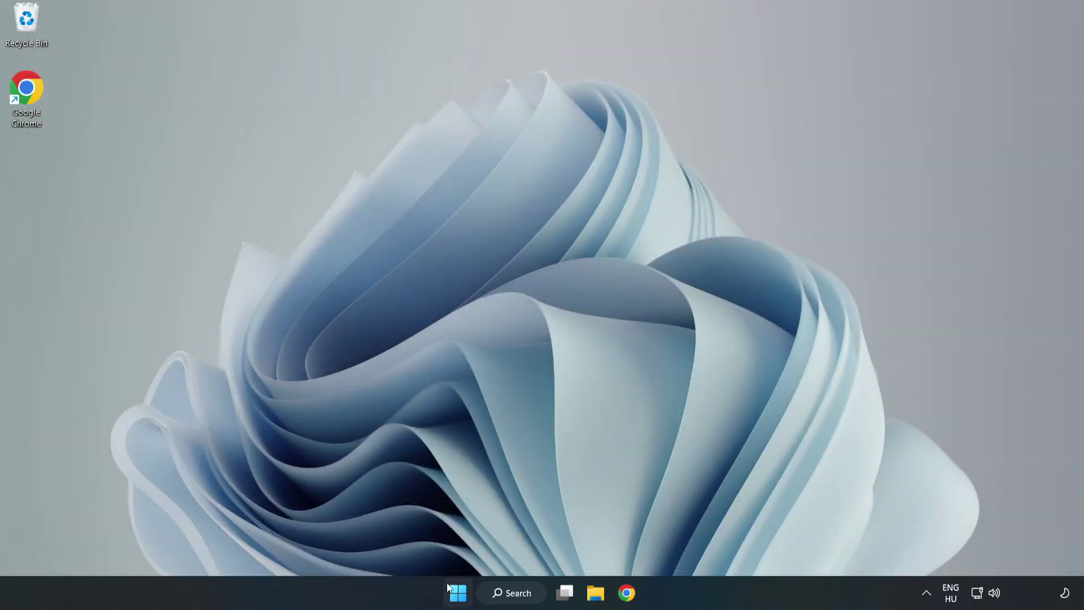
pyautogui.click(458, 594)
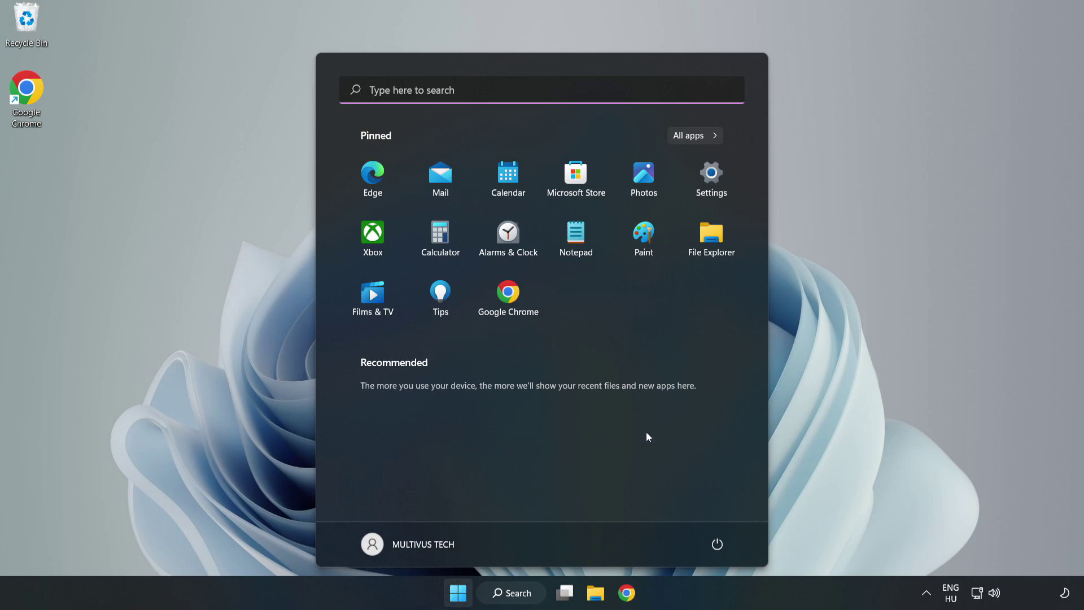
pyautogui.click(714, 547)
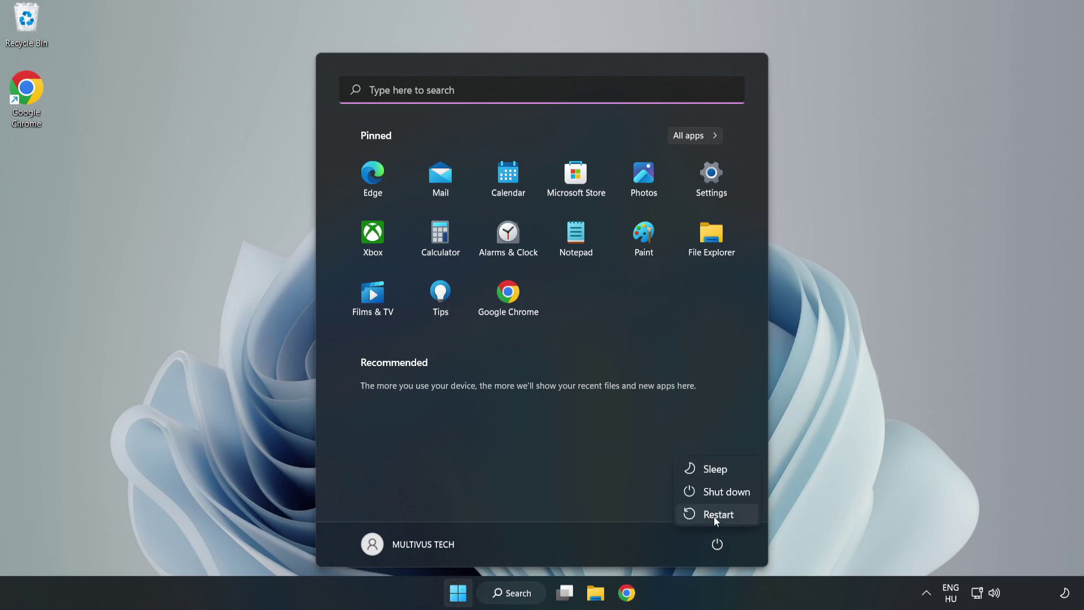